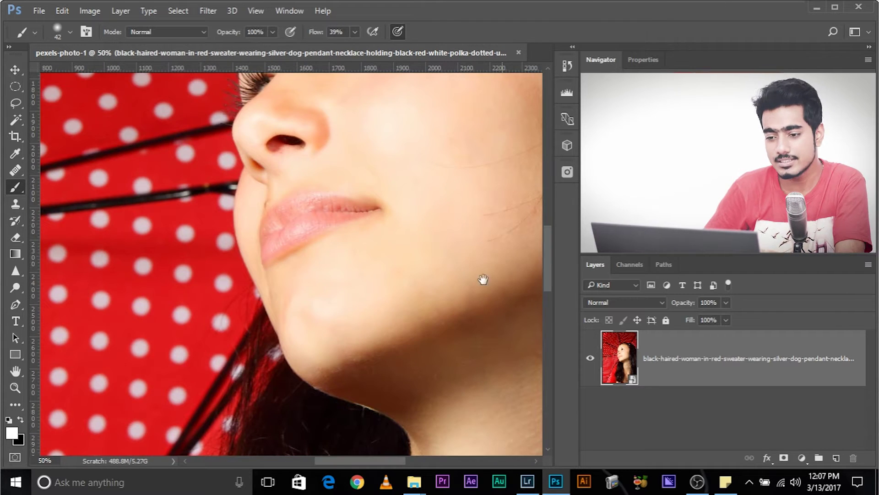
Add a Levels adjustment layer over the eye, blend it in Multiply, and invert its mask to black.
mouse_move(483, 280)
mouse_down()
mouse_move(362, 341)
mouse_move(351, 448)
mouse_up()
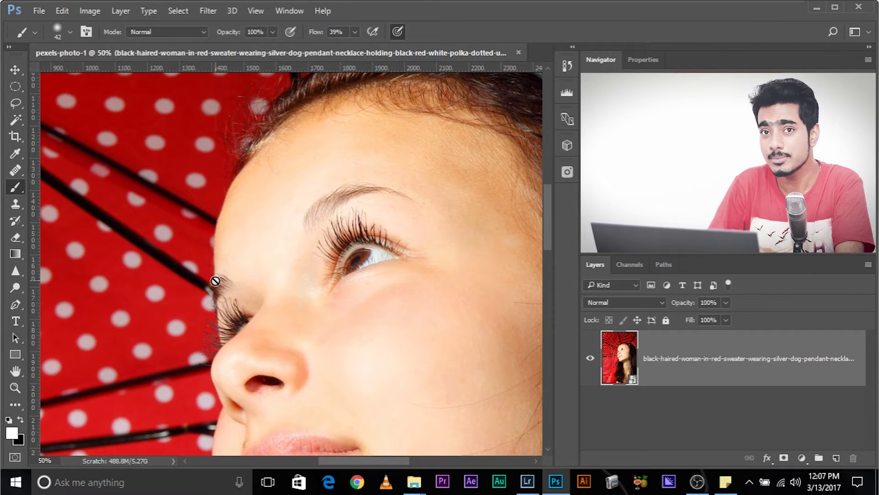
click(802, 457)
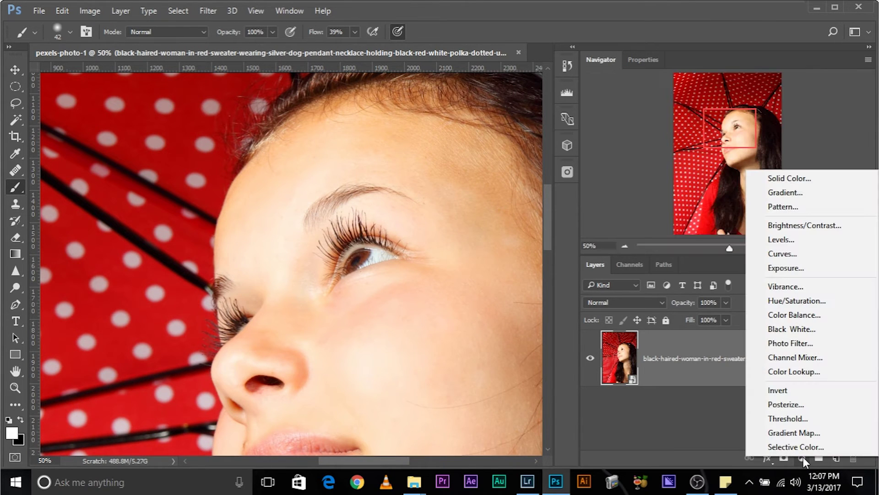
click(779, 237)
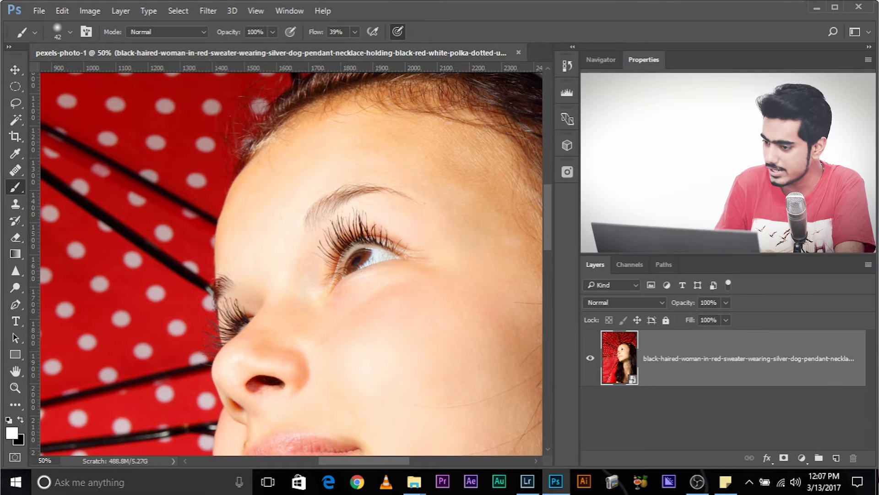
click(611, 304)
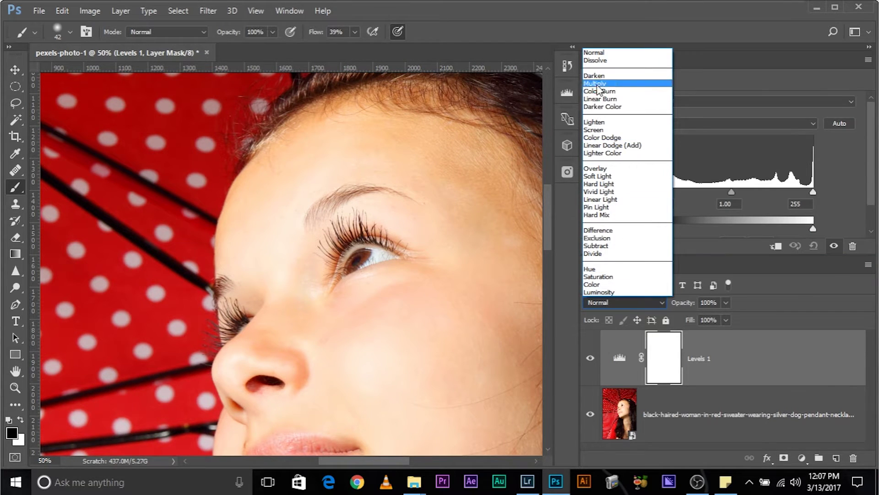
click(596, 84)
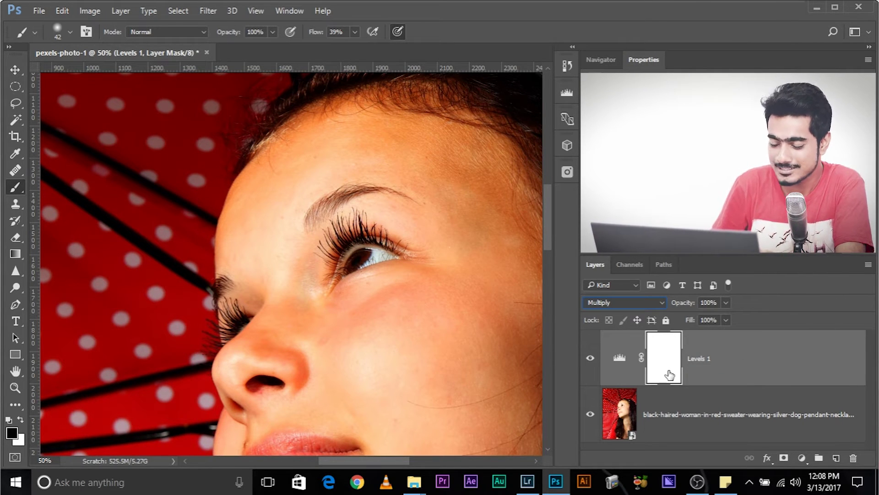
drag(669, 376, 671, 375)
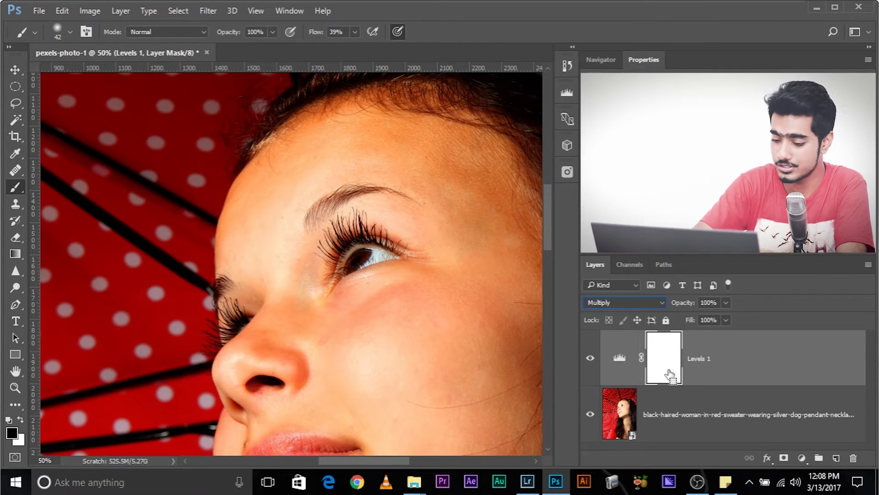
key(ctrl+i)
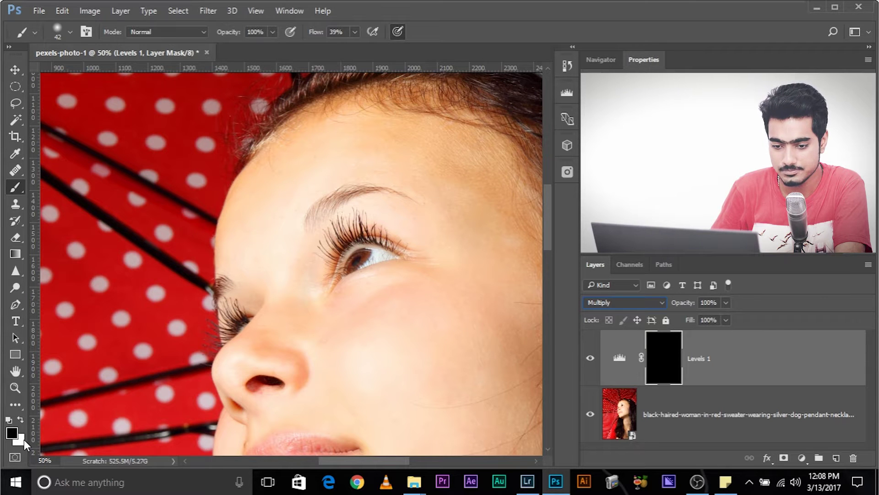
Make white the painting colour and set the brush flow to 67%.
key(x)
scroll(276, 323, up, 5)
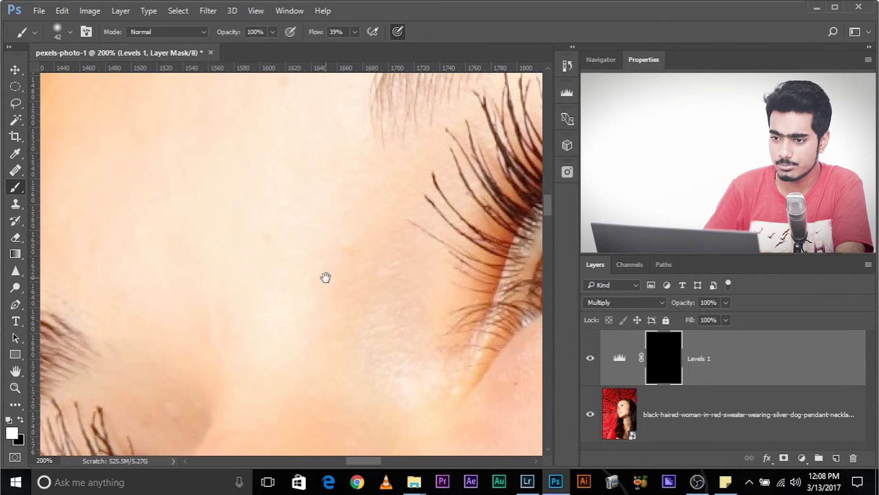
drag(326, 277, 206, 348)
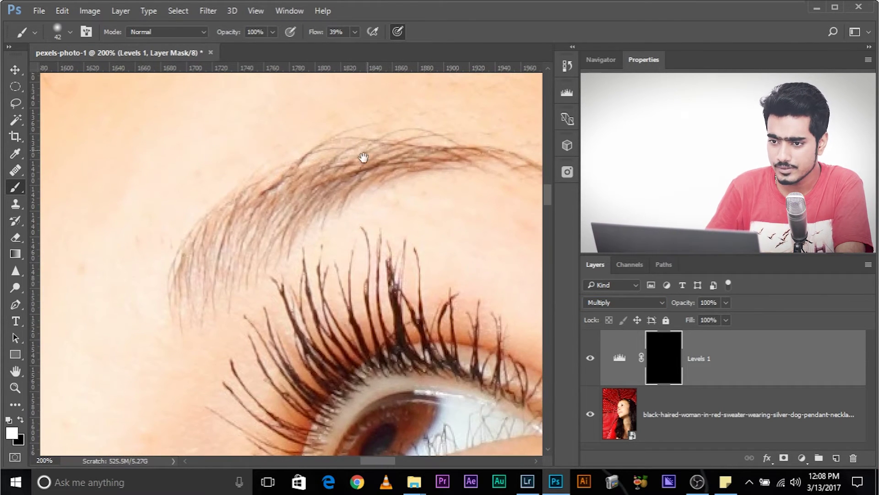
click(355, 31)
click(370, 47)
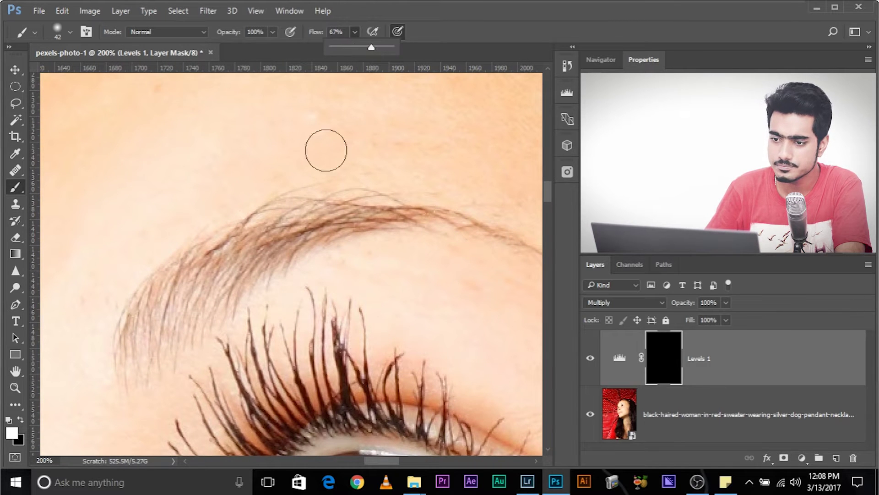
Paint white on the Levels mask along the eyebrow from its inner end, with 57 and 36 px brushes.
alt+right_click(231, 271)
alt+right_click(163, 320)
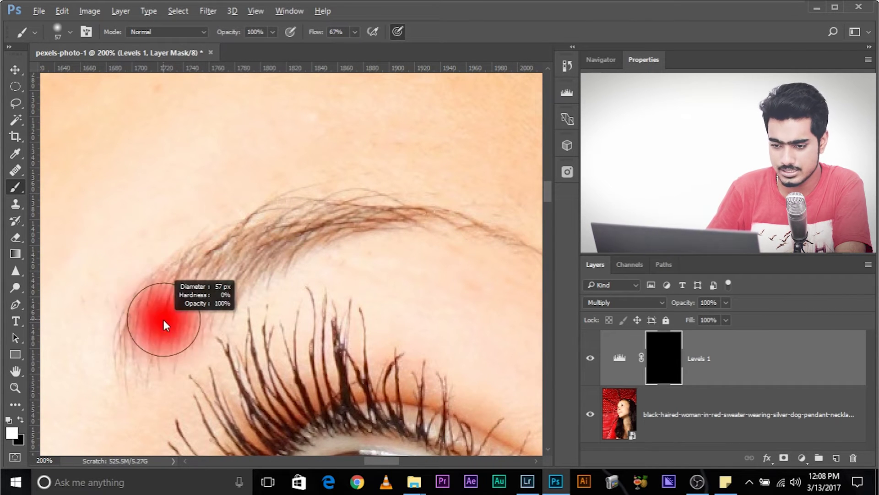
mouse_move(161, 321)
mouse_down()
mouse_move(174, 295)
mouse_move(159, 313)
mouse_move(208, 260)
mouse_move(347, 214)
mouse_move(303, 227)
mouse_move(408, 211)
mouse_up()
alt+right_click(284, 226)
scroll(265, 222, down, 3)
alt+right_click(265, 266)
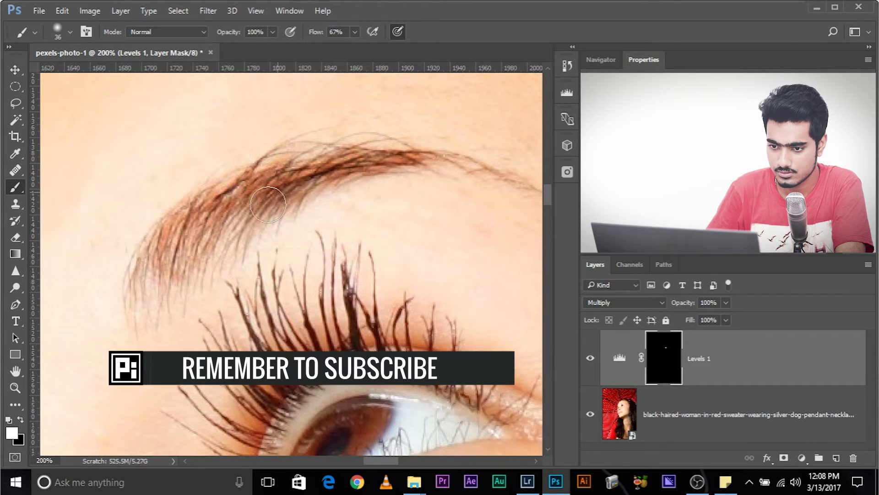
mouse_move(273, 197)
mouse_down()
mouse_move(245, 228)
mouse_move(184, 249)
mouse_move(147, 274)
mouse_move(137, 301)
mouse_move(220, 257)
mouse_up()
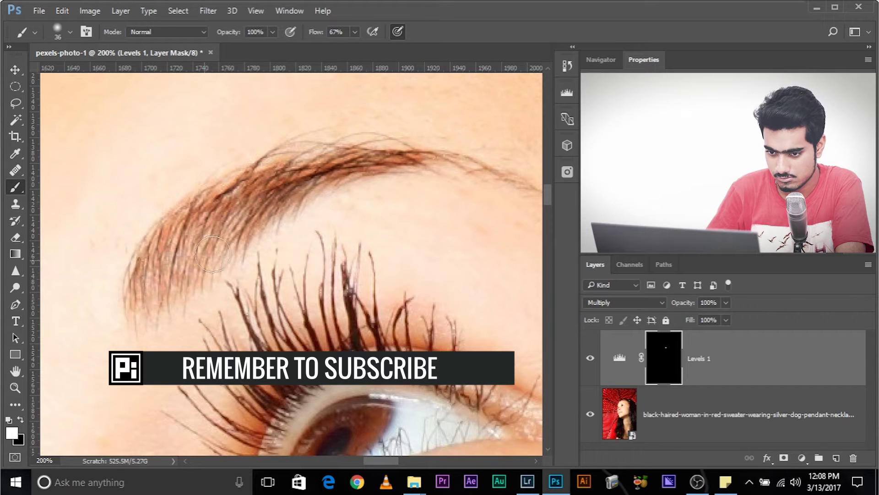
Paint the eyebrow's thin right tail with a 14 px brush, then recentre the eye.
key(ctrl+minus)
key(ctrl+minus)
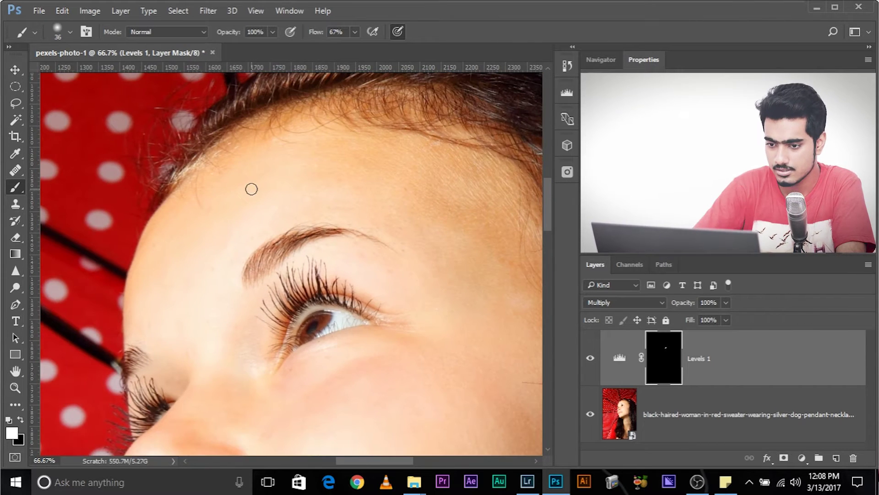
key(ctrl+plus)
drag(225, 182, 220, 180)
alt+right_click(331, 244)
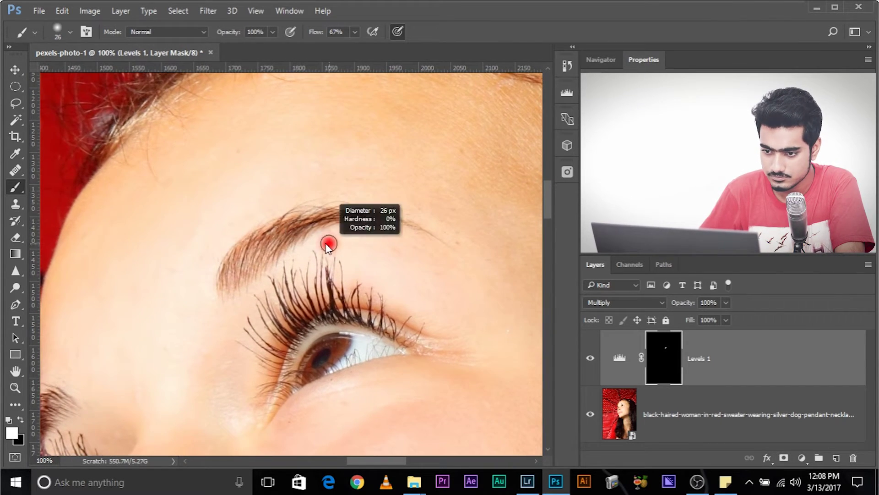
alt+right_click(366, 210)
drag(363, 212, 415, 224)
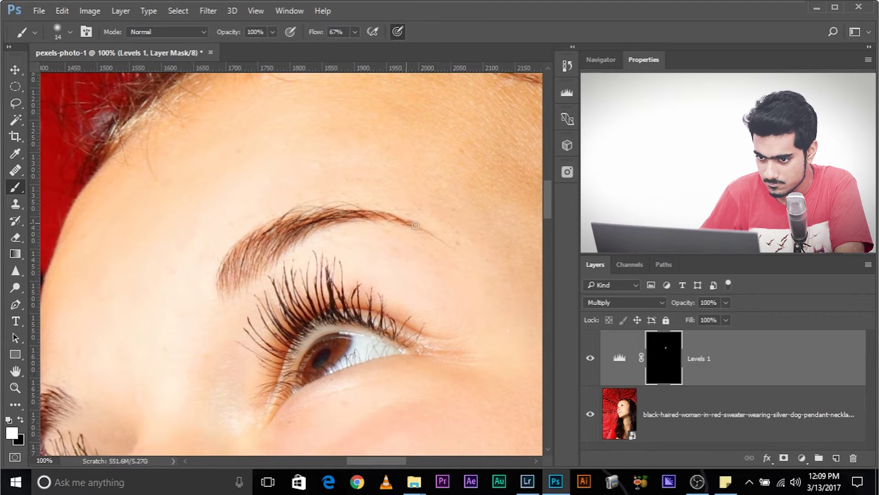
drag(334, 207, 378, 193)
alt+right_click(342, 206)
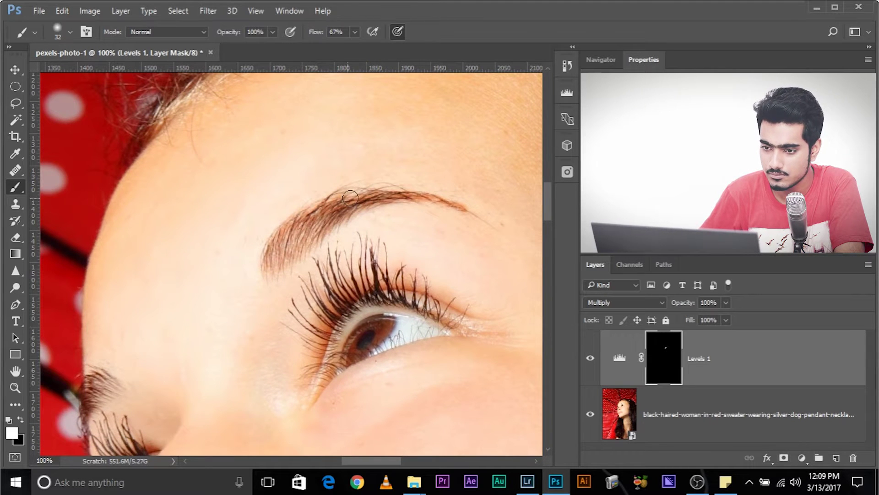
drag(94, 382, 171, 341)
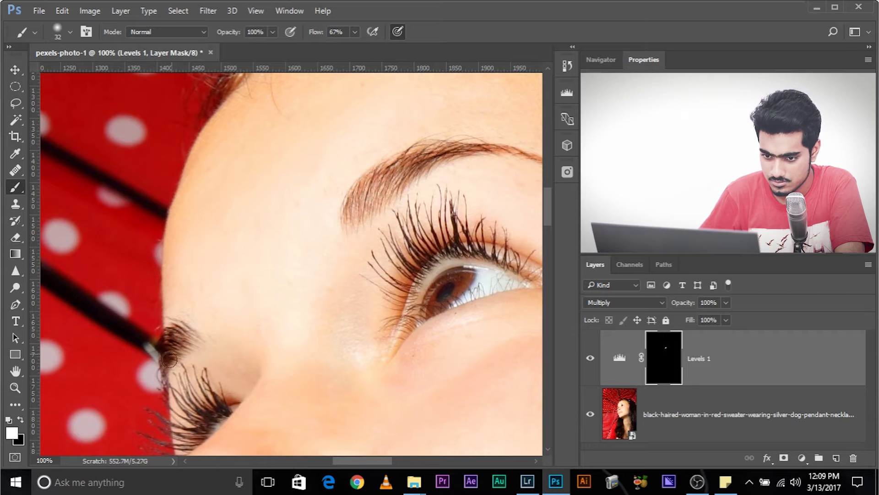
drag(283, 301, 156, 305)
drag(177, 222, 147, 242)
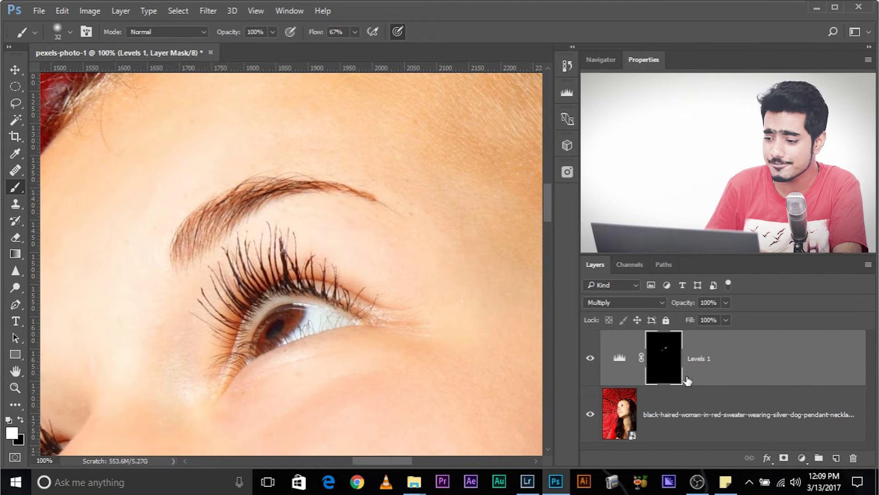
In Levels 1 Blending Options, split the Underlying Layer white Blend If slider to 196/255.
right_click(750, 360)
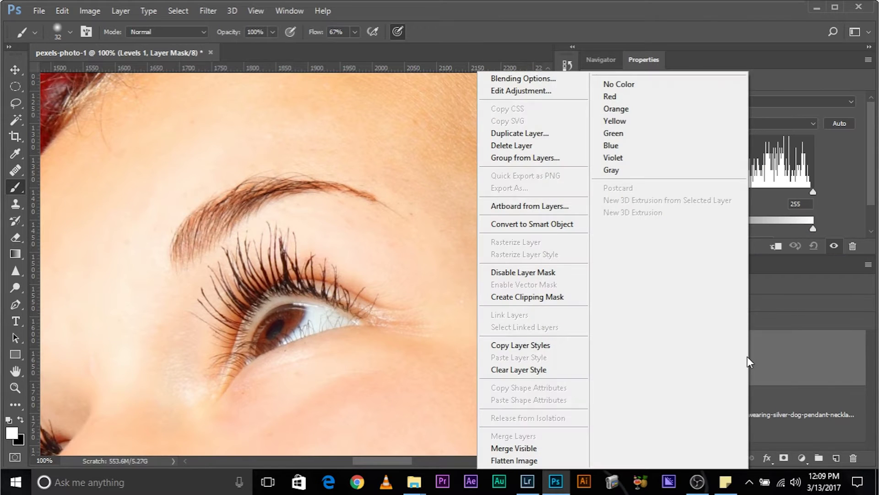
click(533, 76)
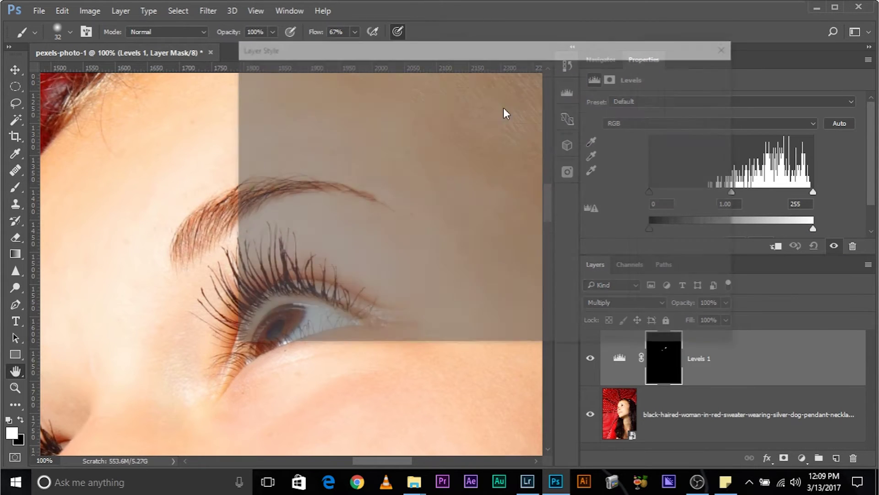
drag(361, 66, 460, 71)
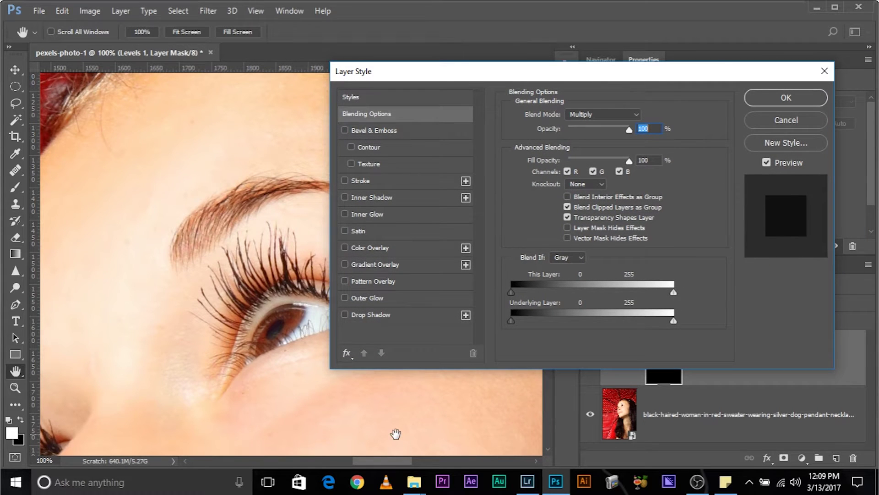
drag(446, 69, 505, 60)
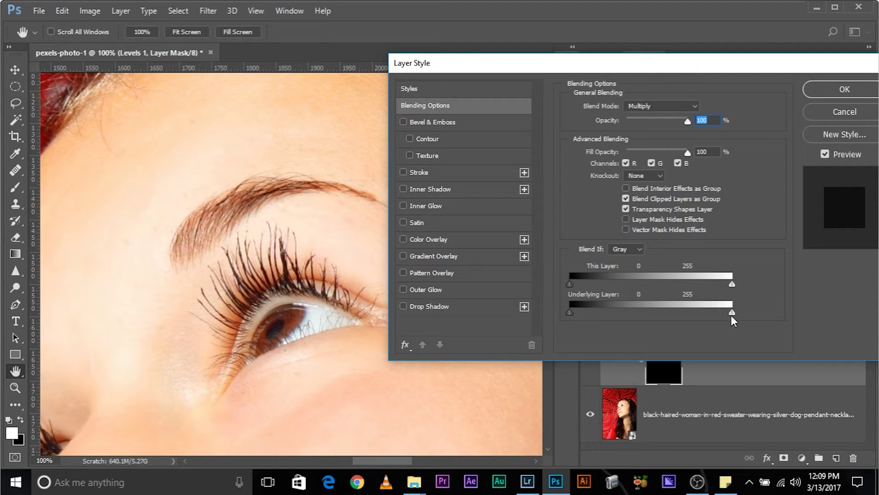
drag(732, 310, 697, 307)
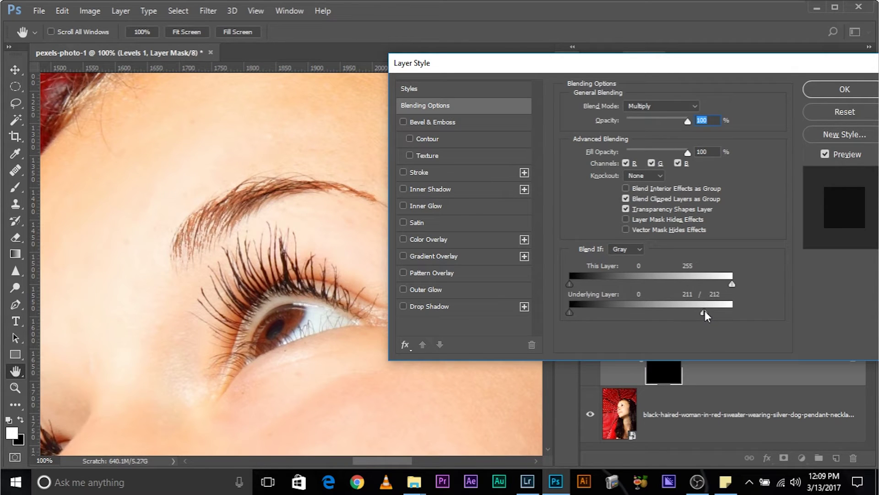
drag(687, 312, 754, 306)
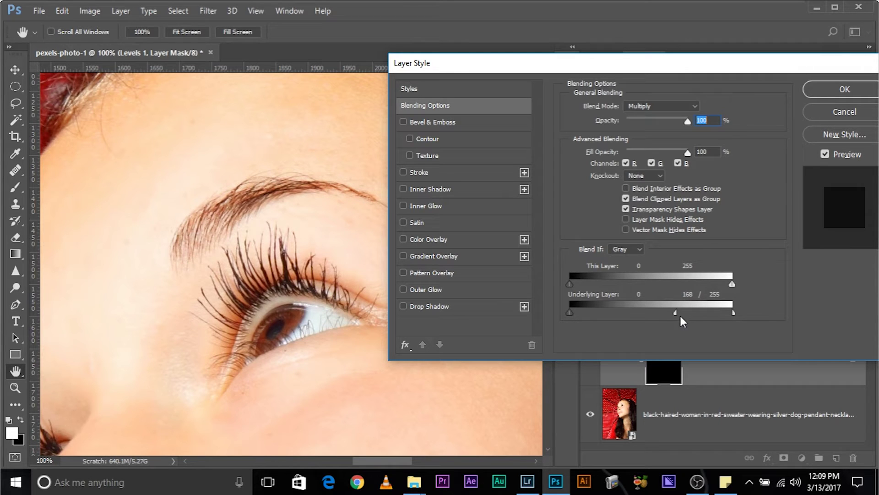
mouse_move(676, 313)
mouse_down()
mouse_move(709, 312)
mouse_move(682, 312)
mouse_up()
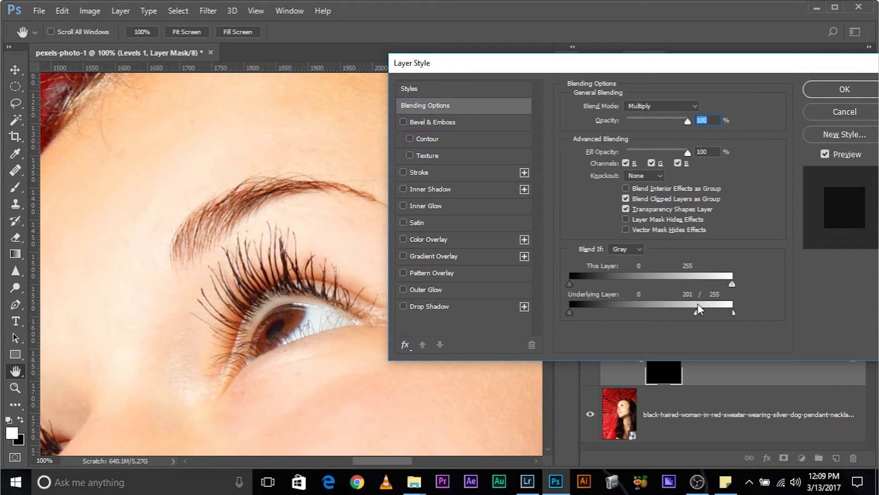
click(854, 92)
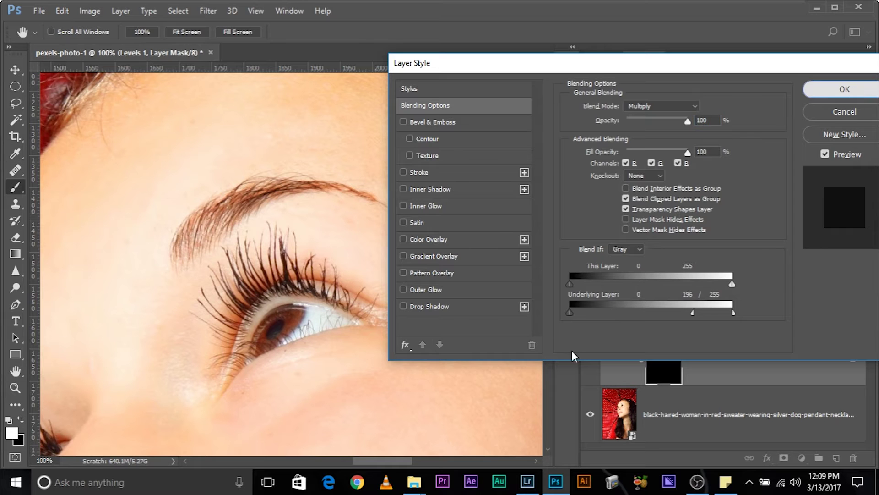
Compare the brow with Levels 1 off and on, then set its opacity to 77%.
key(ctrl+minus)
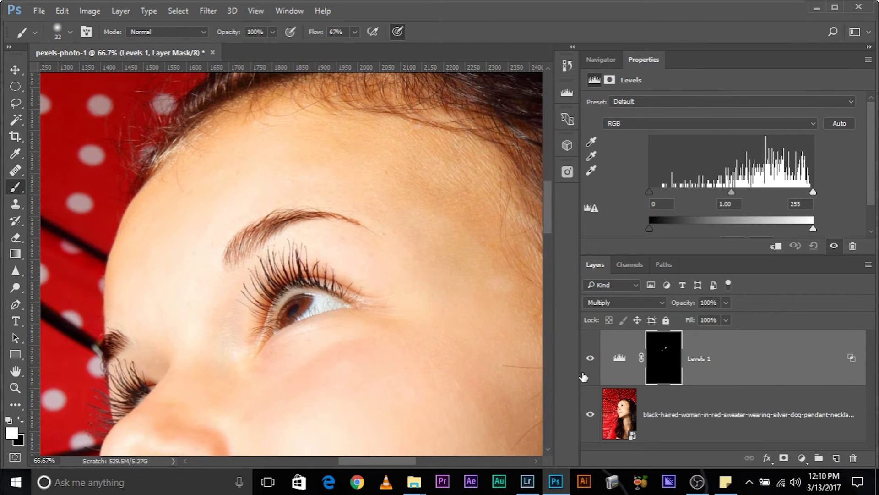
click(590, 360)
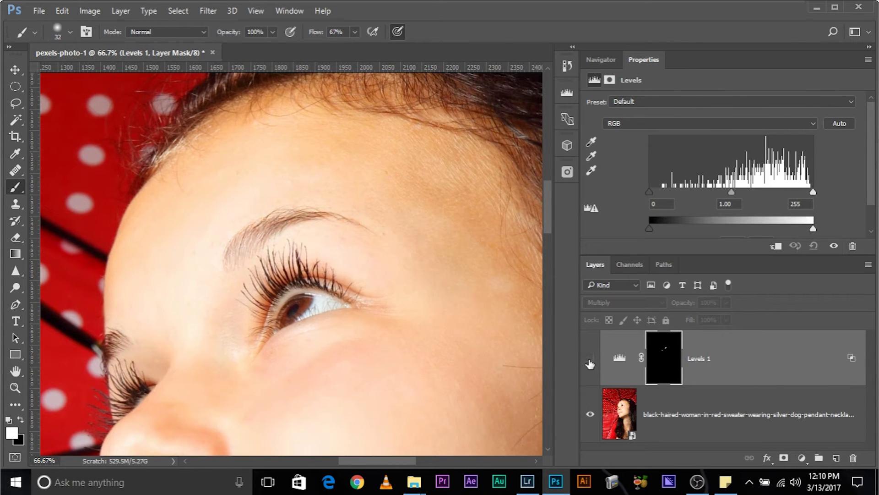
click(590, 360)
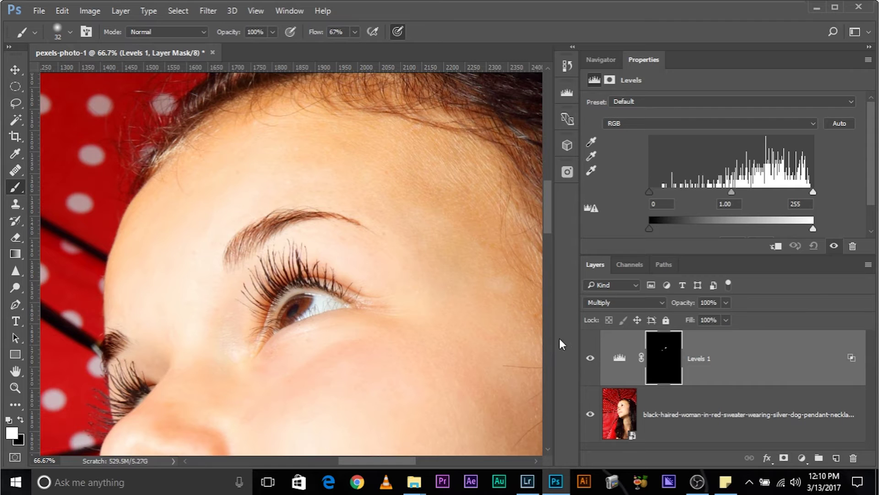
click(726, 303)
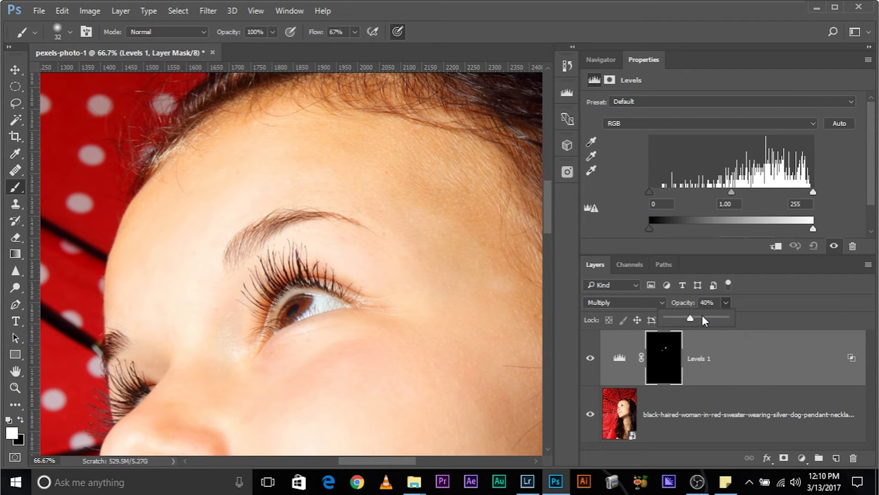
click(703, 317)
drag(707, 317, 719, 319)
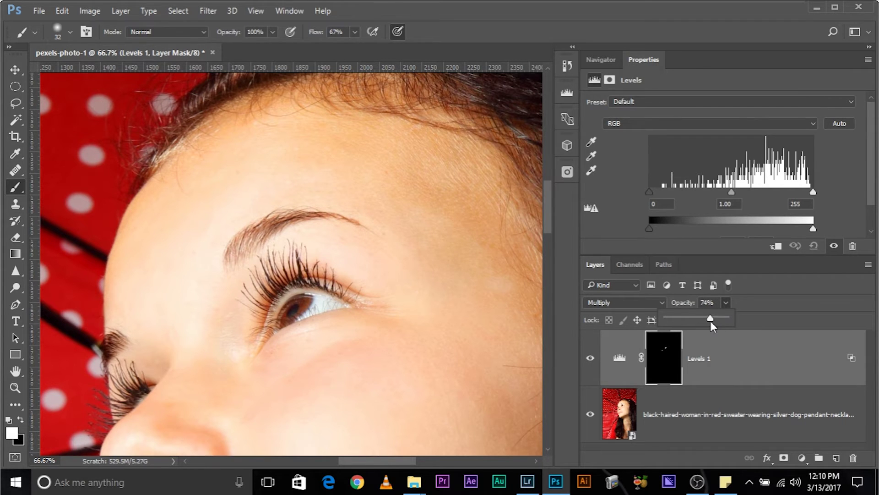
click(590, 358)
Toggle Levels 1 visibility to compare the 77% darkening before and after.
click(589, 362)
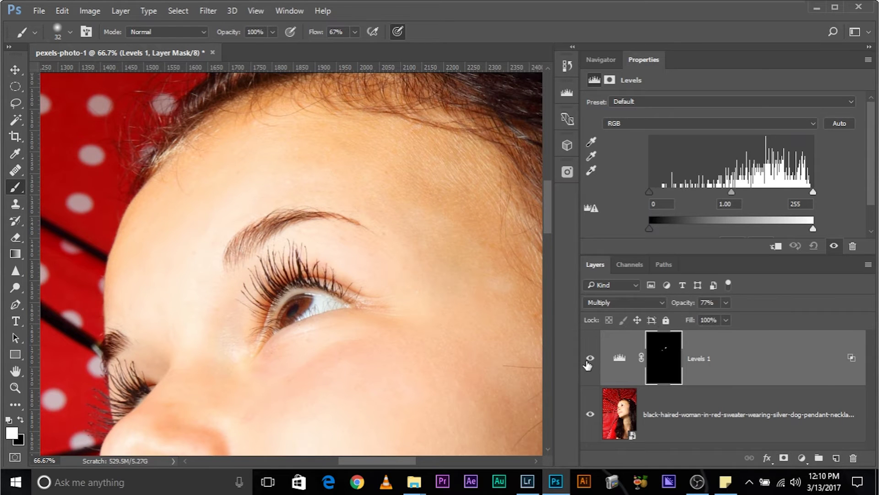
click(590, 362)
click(590, 362)
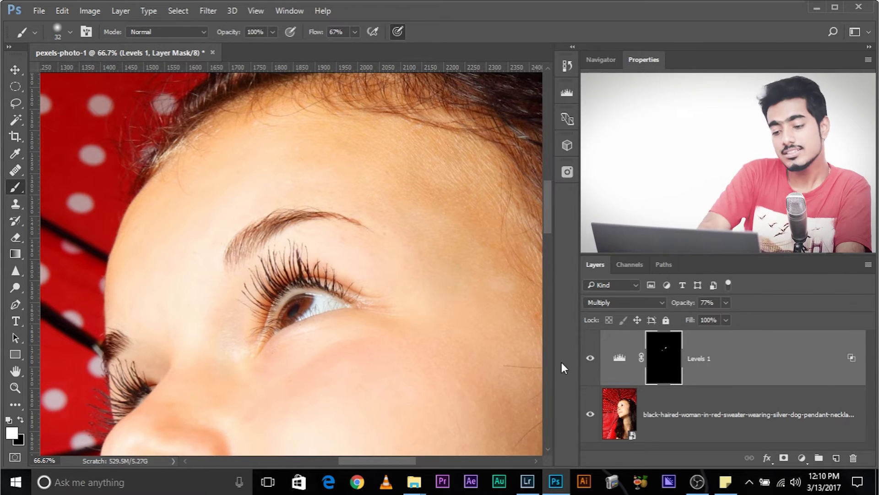
key(ctrl+minus)
key(ctrl+plus)
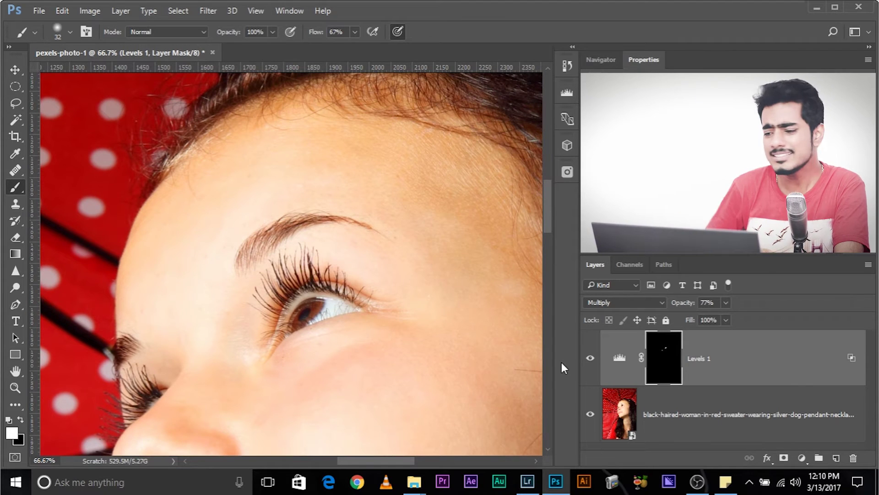
Hide Levels 1, duplicate the photo layer in Multiply, and copy the eyebrow mask onto it.
click(590, 359)
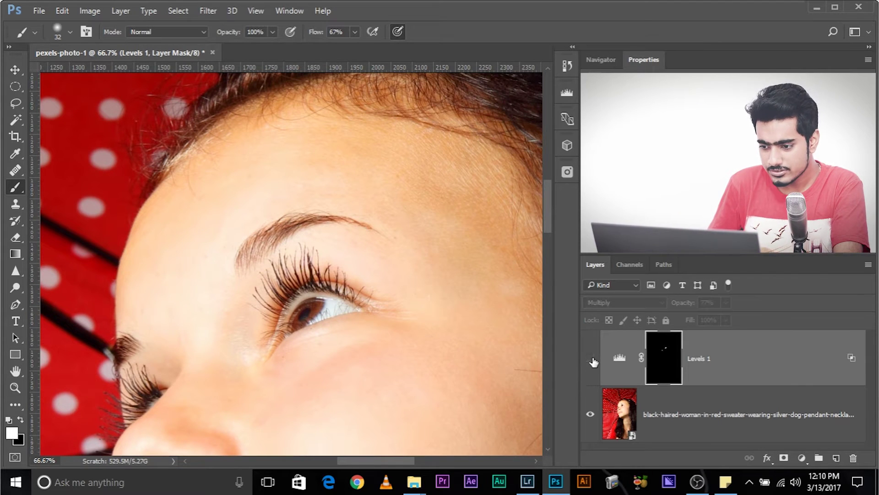
click(700, 411)
drag(759, 410, 837, 459)
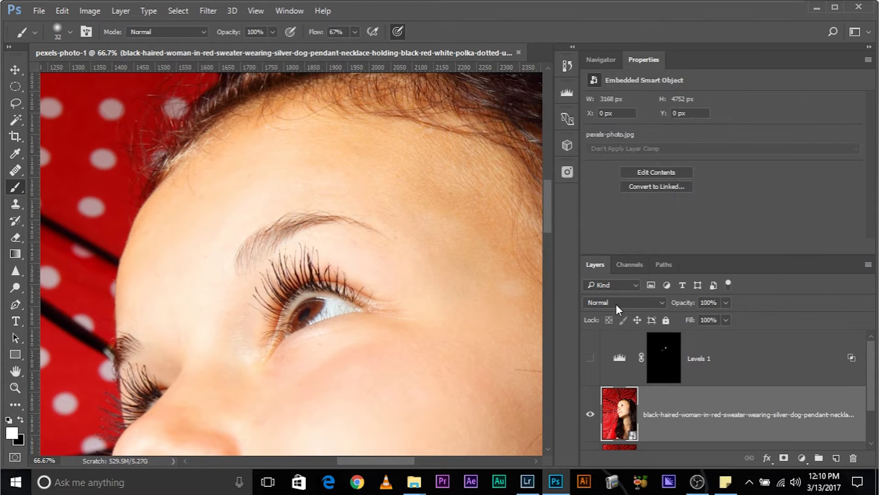
click(621, 303)
click(595, 83)
drag(623, 415, 659, 421)
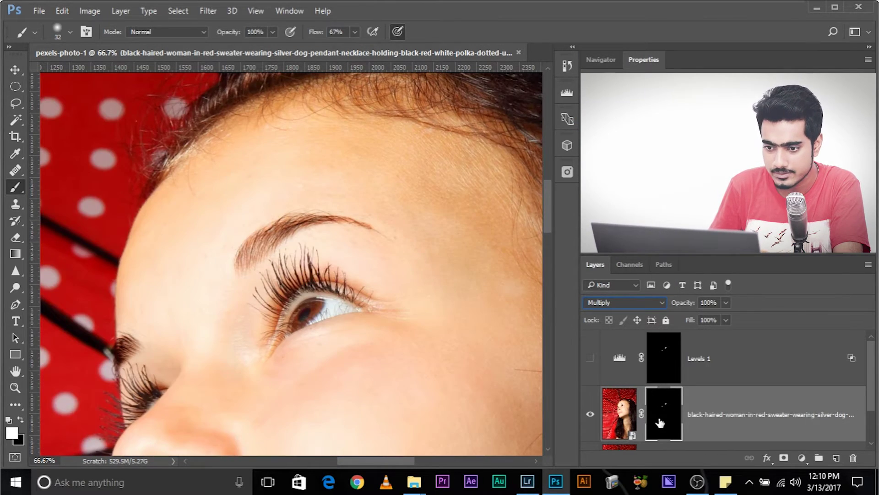
Compare the original photo layer with its Multiply copy, then select the Levels eyebrow mask.
scroll(604, 371, down, 1)
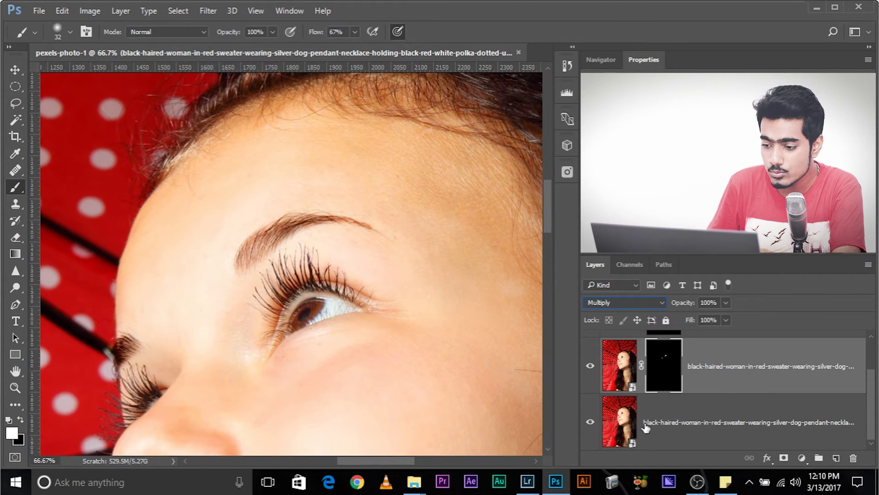
click(619, 426)
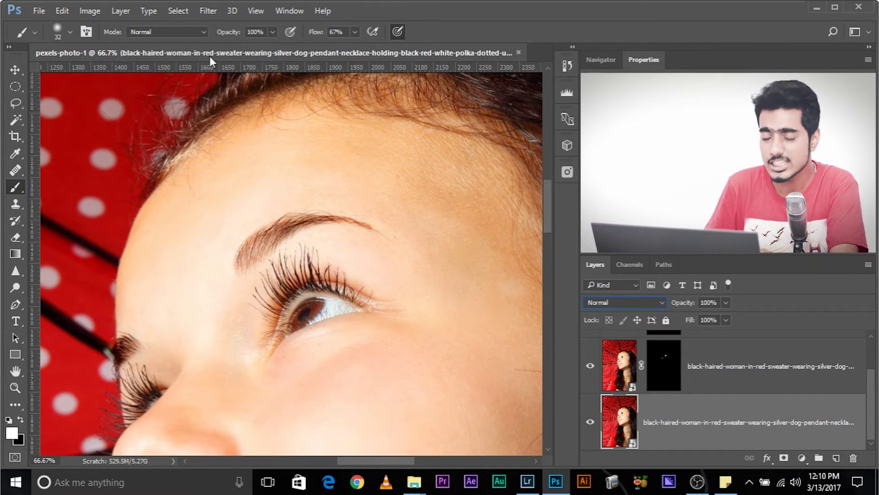
click(616, 364)
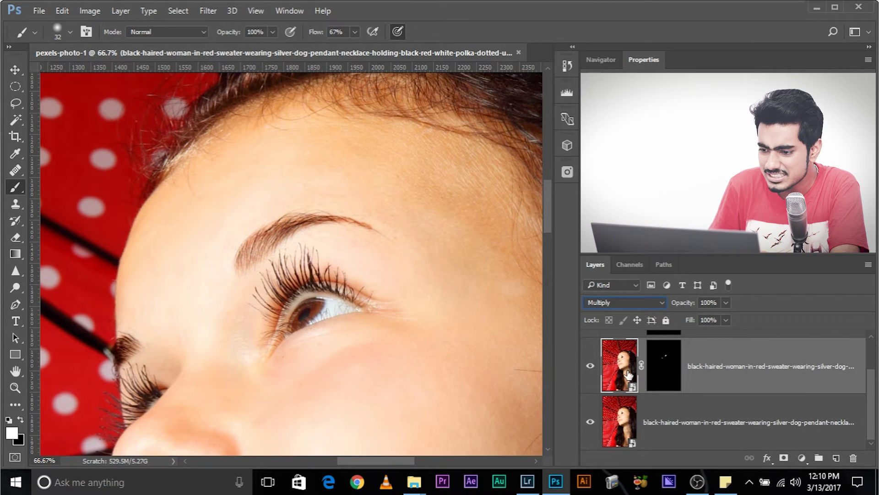
click(709, 419)
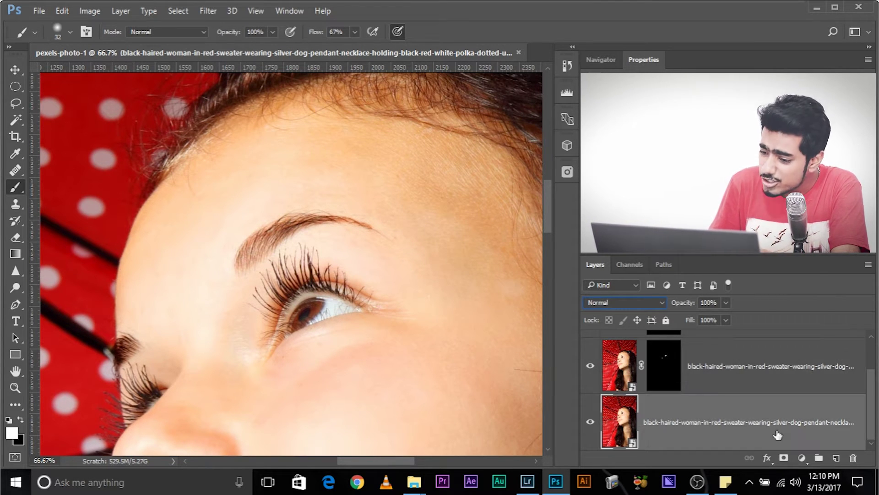
click(614, 348)
click(625, 413)
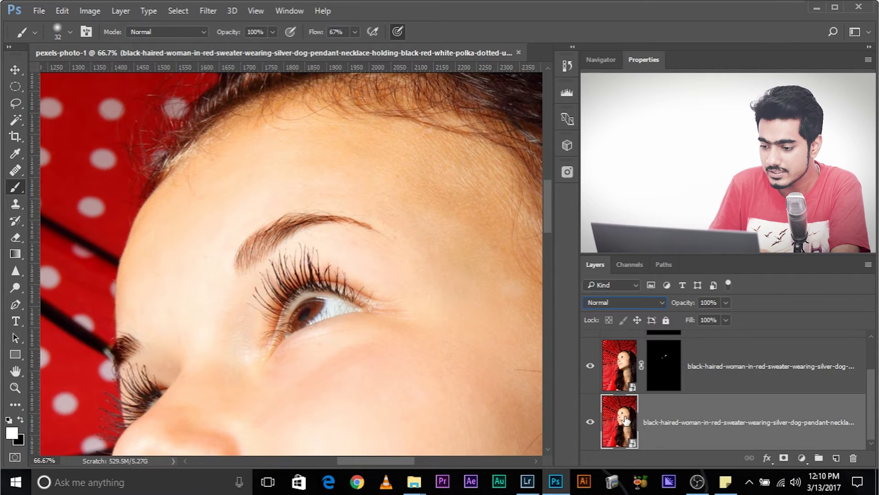
click(618, 368)
scroll(661, 359, up, 1)
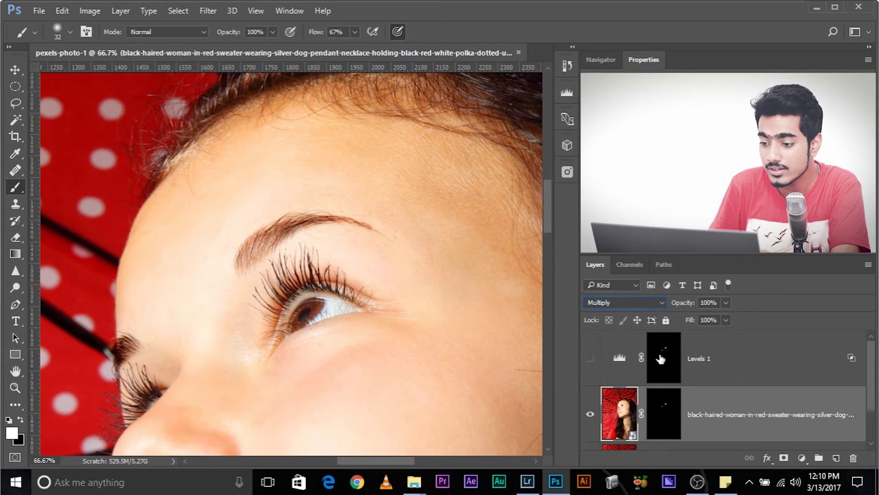
click(724, 358)
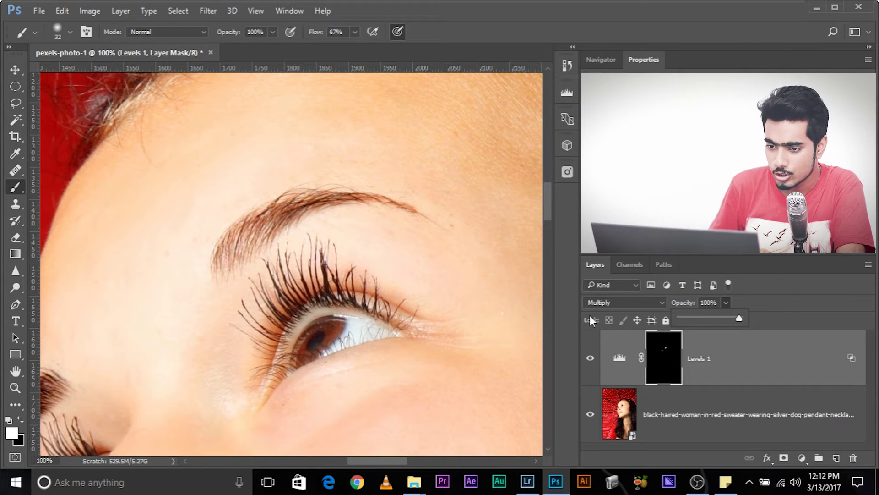
Zoom in to inspect the eyebrow, then confirm Levels 1 remains in Multiply.
key(ctrl+plus)
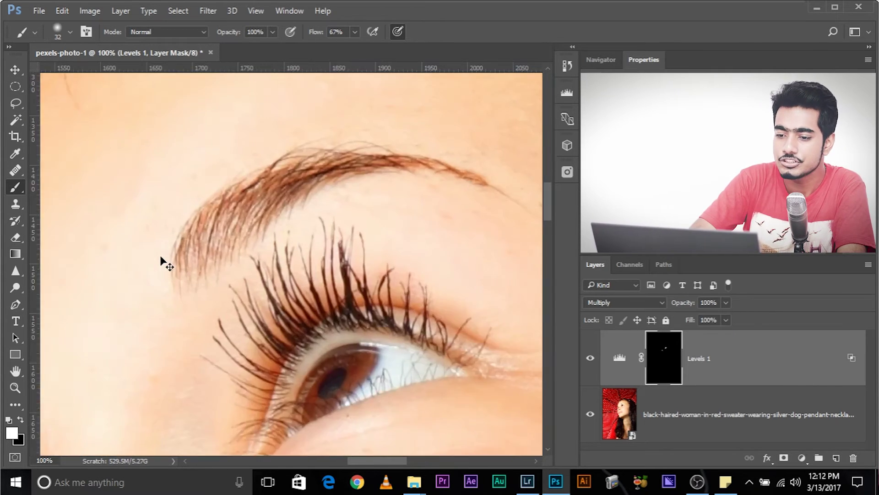
key(ctrl+minus)
key(ctrl+plus)
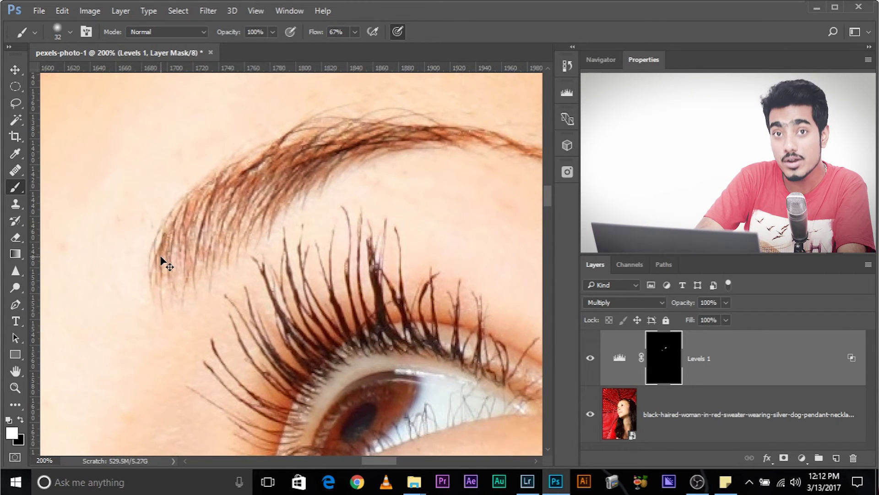
key(ctrl+minus)
key(ctrl+minus)
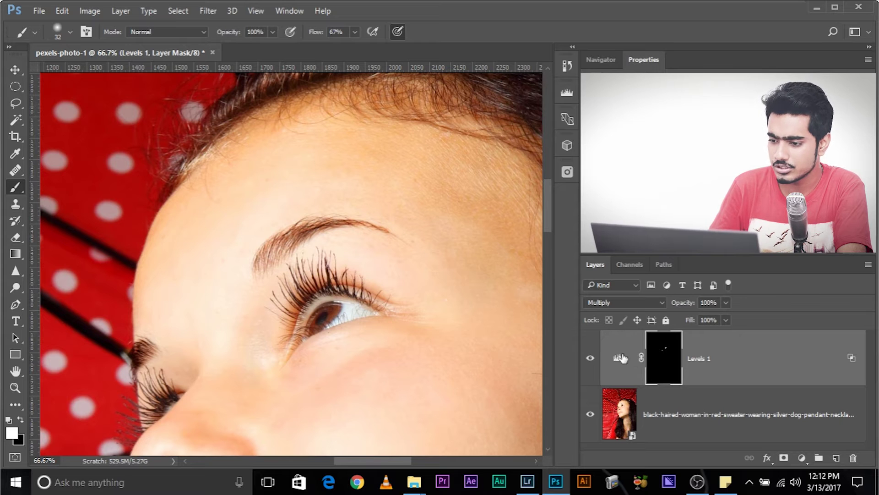
click(611, 301)
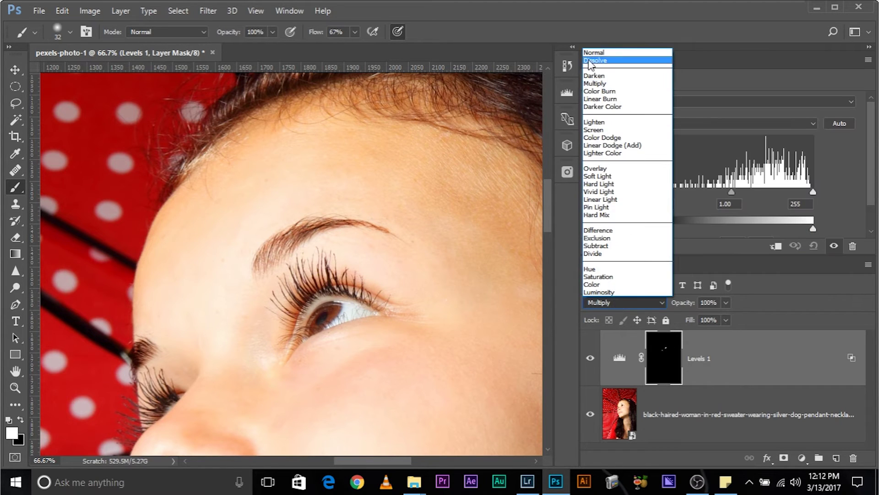
key(Escape)
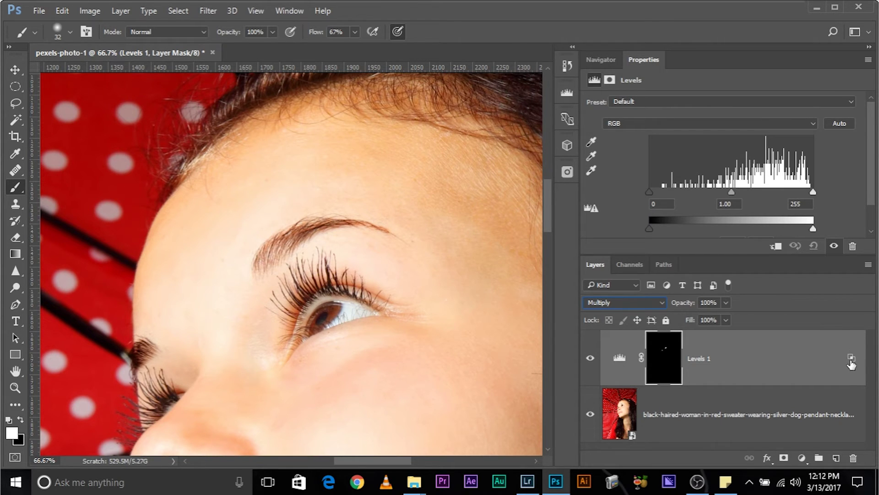
Switch Levels 1 to Normal blending and darken its midtones.
click(614, 303)
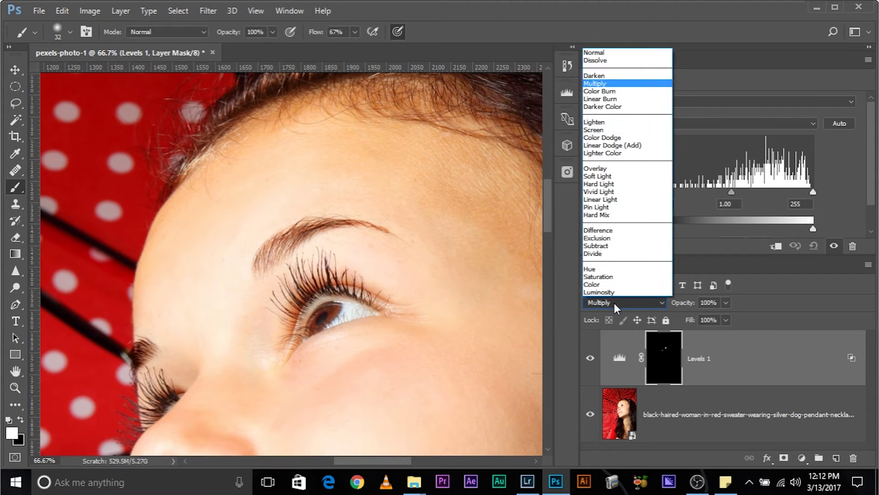
key(Escape)
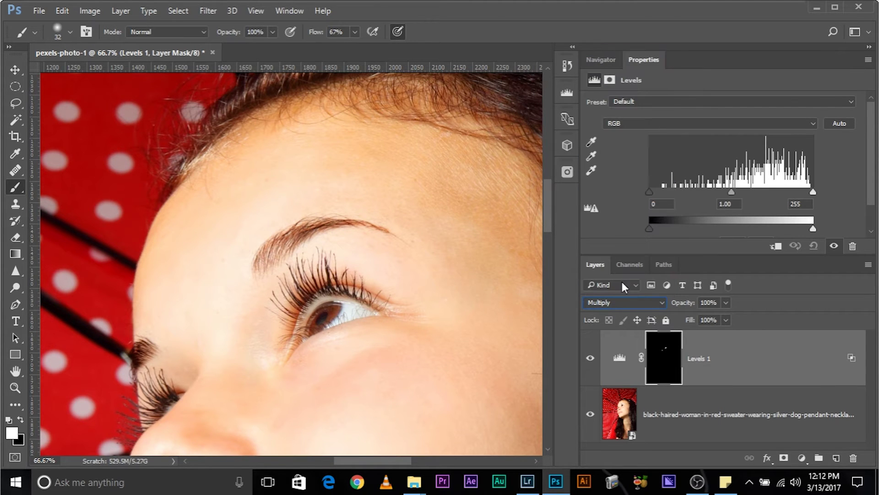
click(618, 301)
click(605, 54)
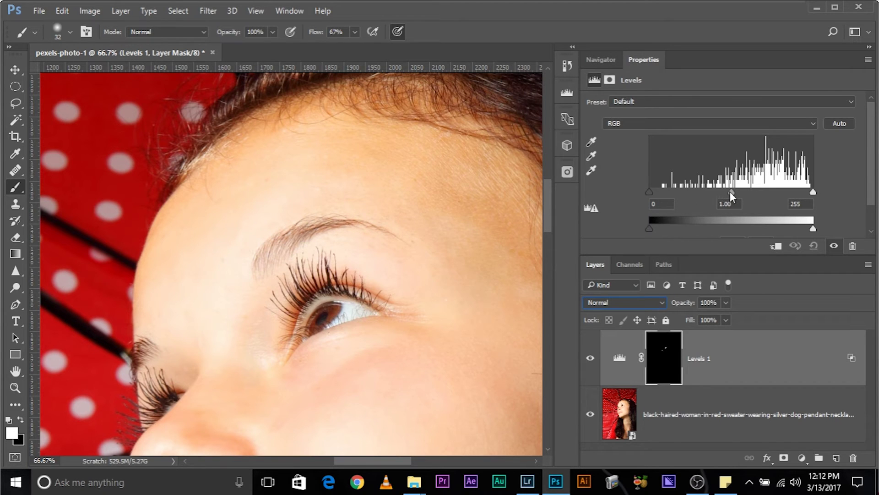
drag(731, 191, 766, 198)
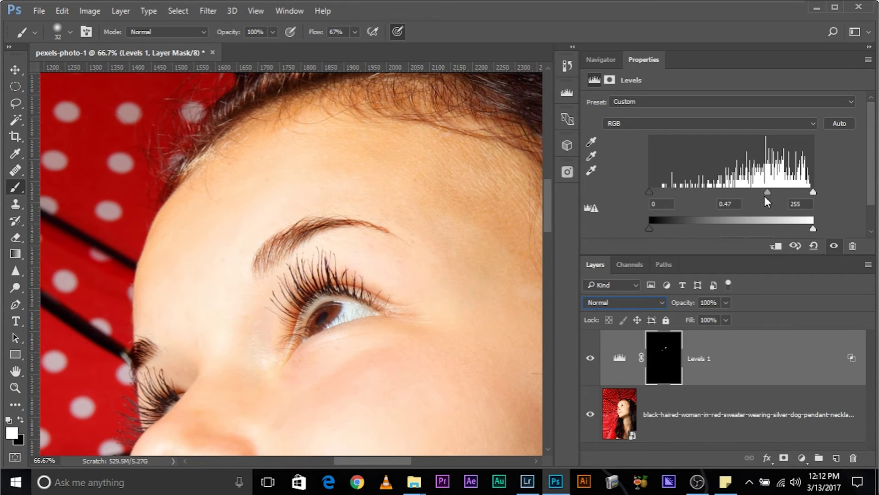
Change Levels 1 to Luminosity and deepen the midtones to 0.32, checking the eyebrow.
click(617, 302)
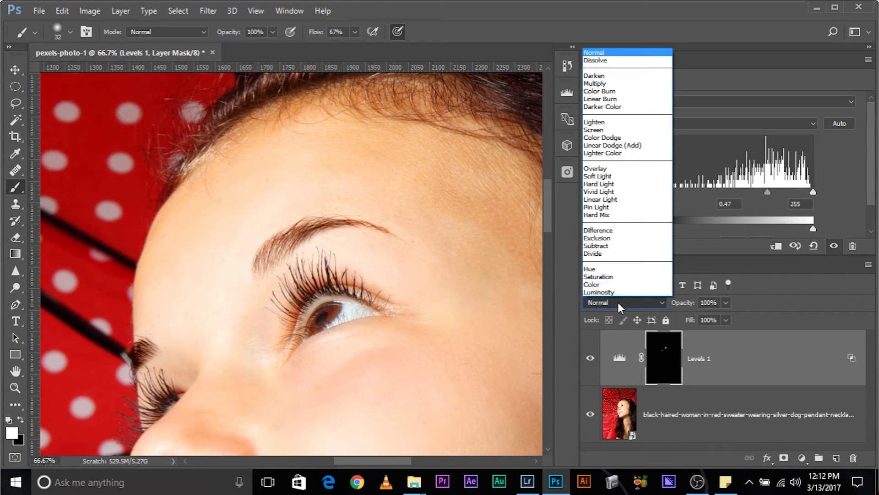
click(620, 295)
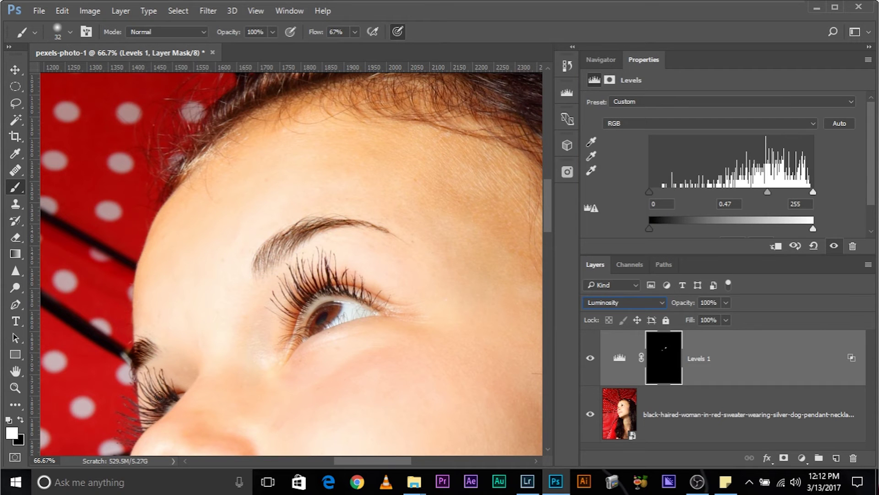
key(ctrl+plus)
key(ctrl+plus)
key(ctrl+plus)
key(ctrl+plus)
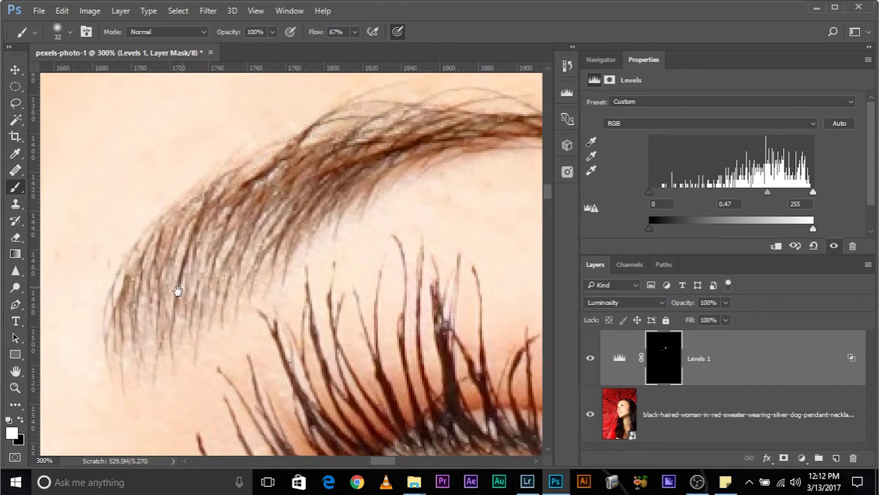
drag(768, 192, 779, 193)
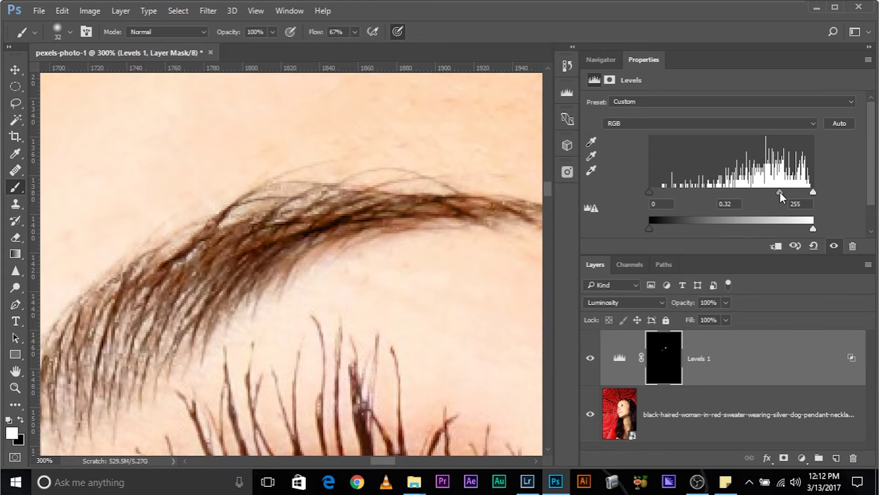
drag(131, 270, 295, 264)
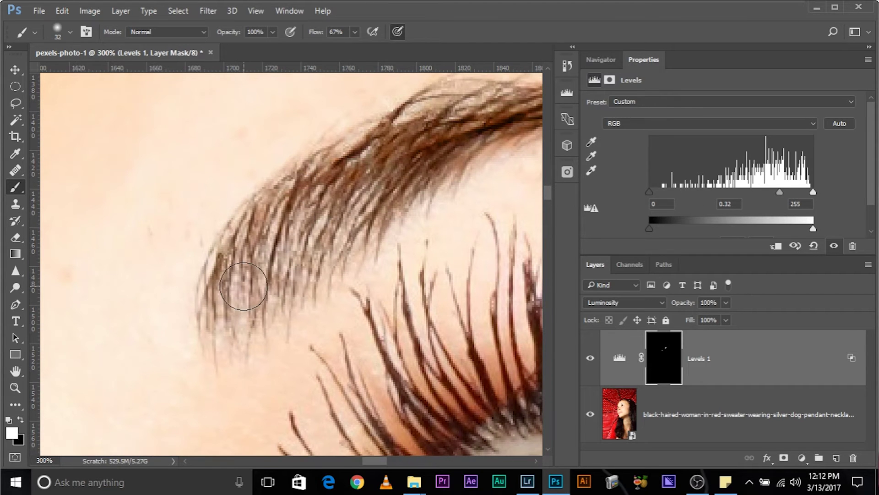
key(ctrl+minus)
key(ctrl+minus)
key(ctrl+minus)
key(ctrl+minus)
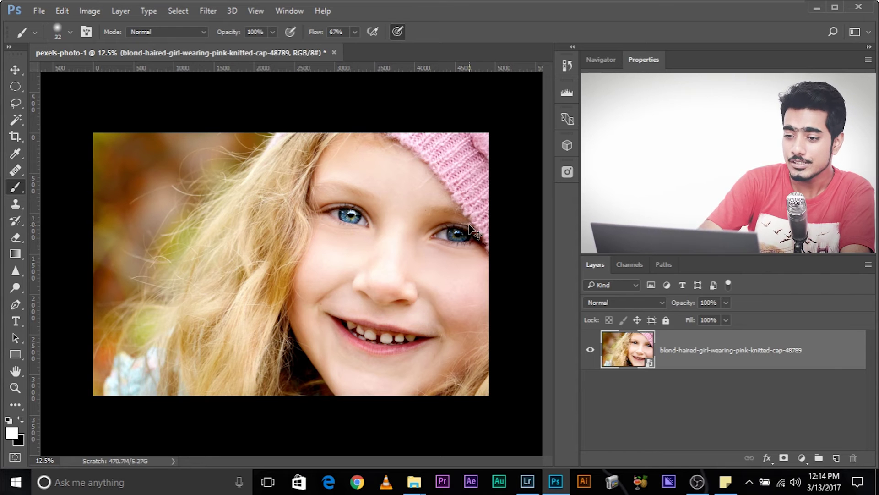
Add a Levels layer to the girl's portrait with midtones at 0.35 and fill its mask black.
key(ctrl+plus)
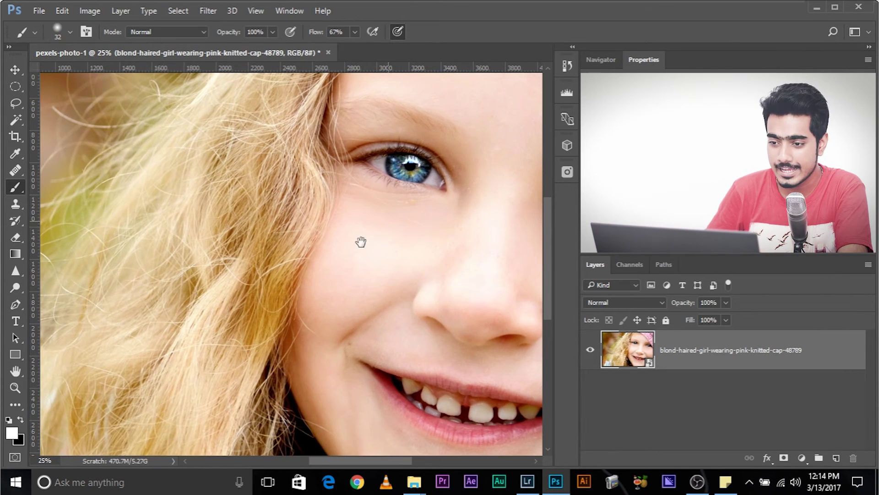
drag(384, 222, 308, 249)
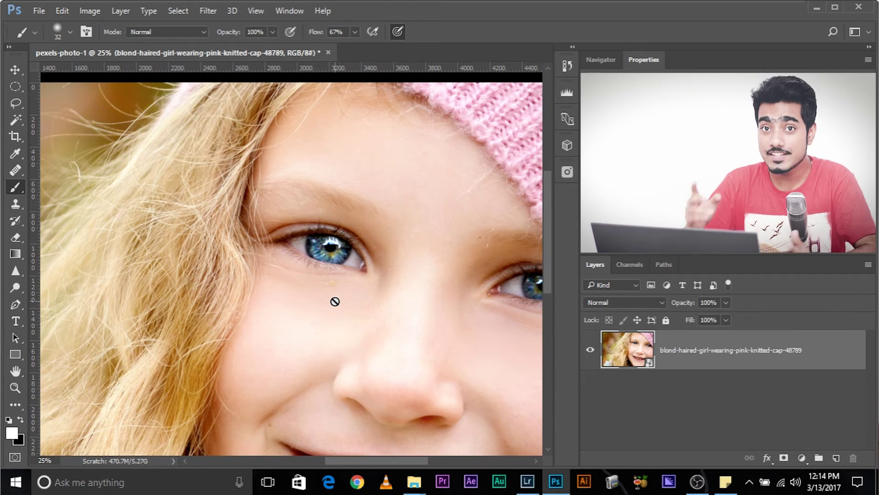
click(800, 454)
click(787, 238)
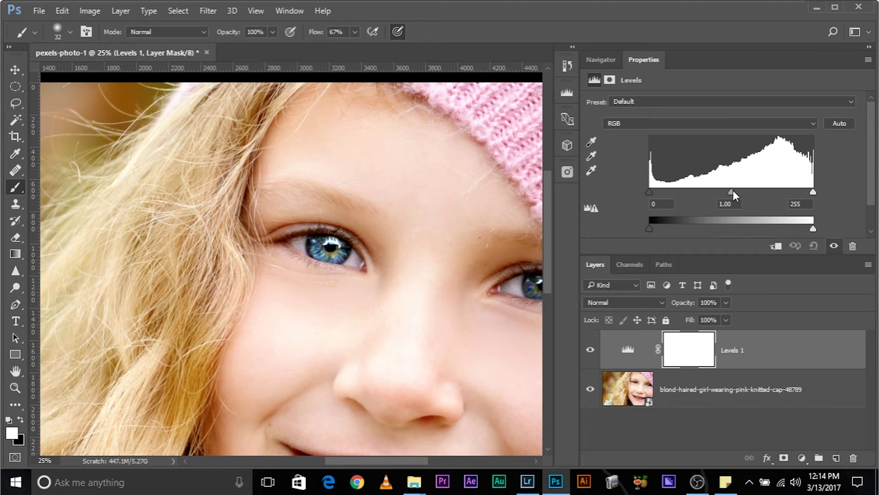
drag(733, 190, 778, 193)
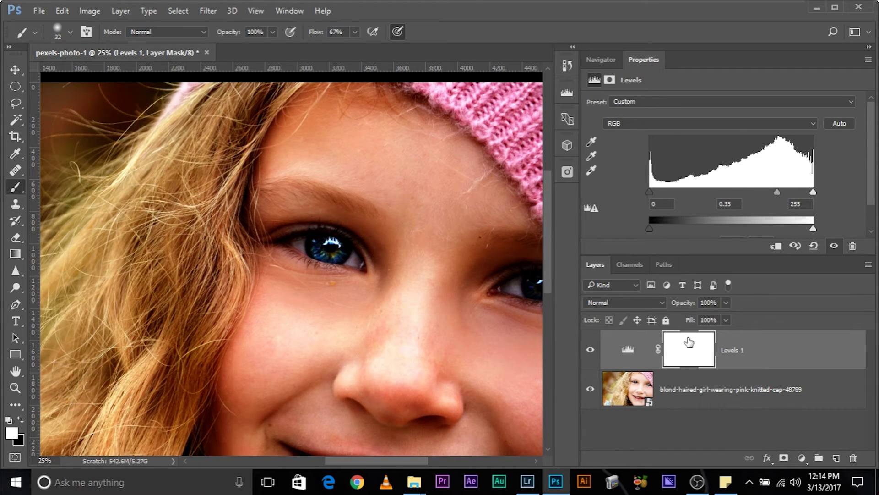
key(ctrl+i)
ctrl+click(688, 353)
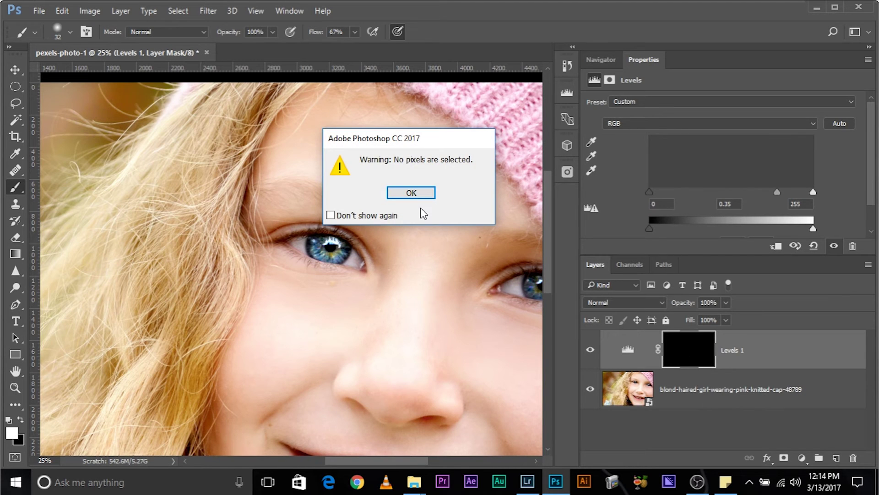
click(411, 193)
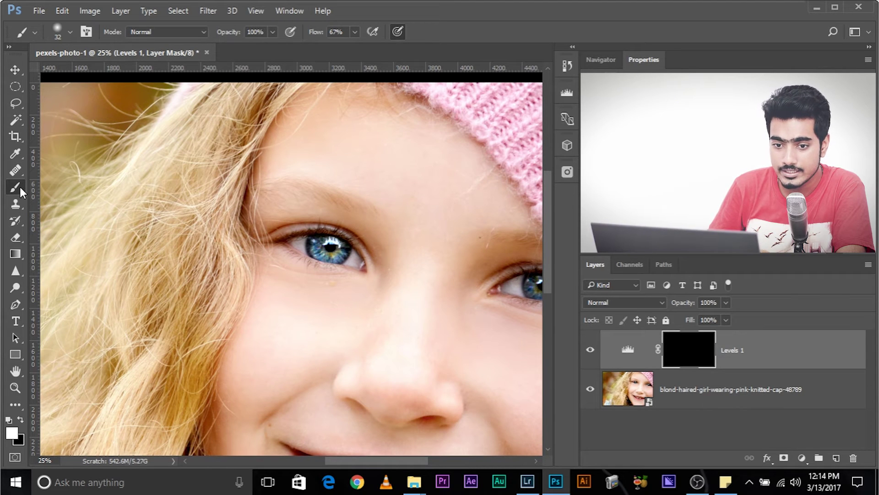
Size the brush to about 160 px, paint over the eyebrow, and undo the too-strong stroke.
key(ctrl+plus)
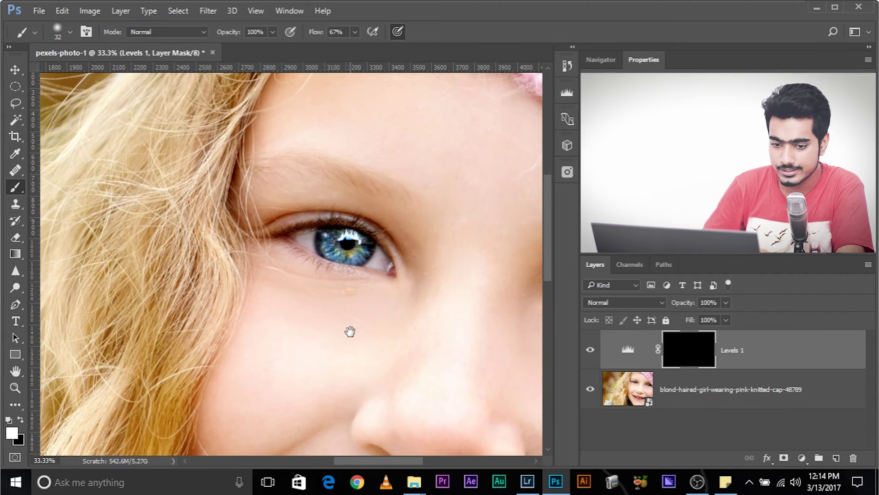
drag(350, 331, 208, 442)
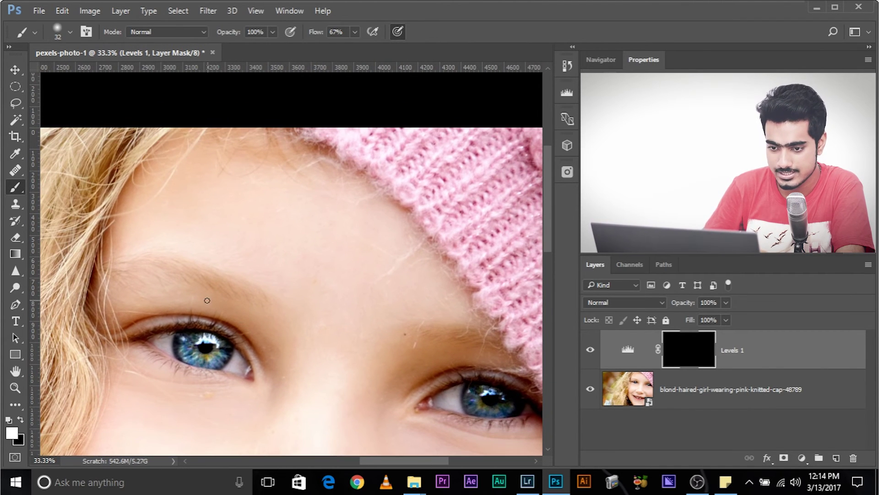
key(ctrl+plus)
scroll(239, 314, left, 2)
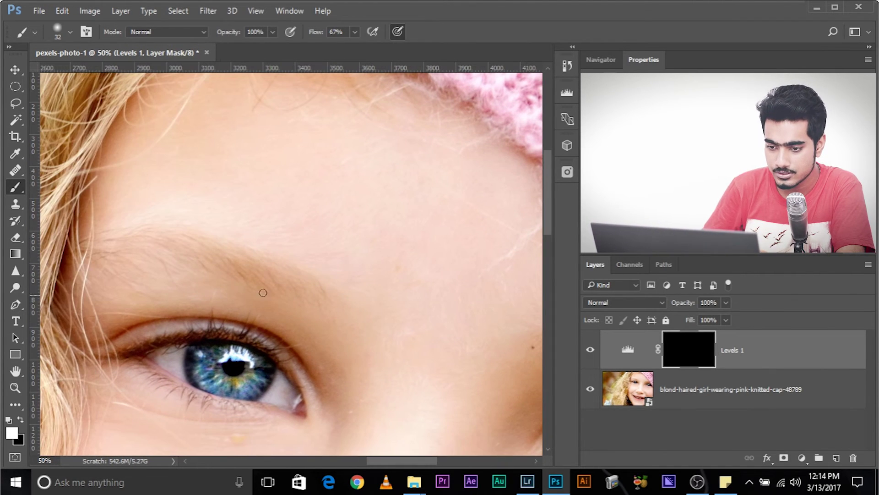
mouse_move(200, 281)
mouse_down()
mouse_move(229, 290)
mouse_move(227, 267)
mouse_move(237, 285)
mouse_up()
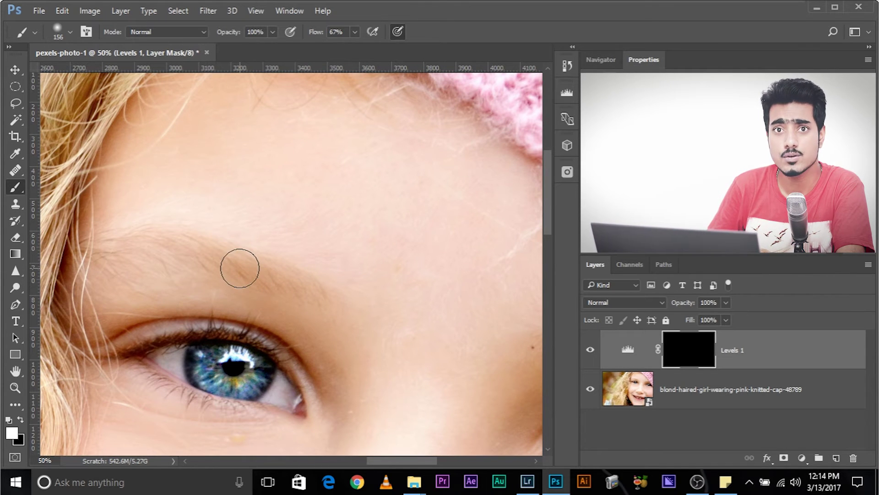
mouse_move(238, 258)
mouse_down()
mouse_move(307, 263)
mouse_move(237, 255)
mouse_move(239, 150)
mouse_up()
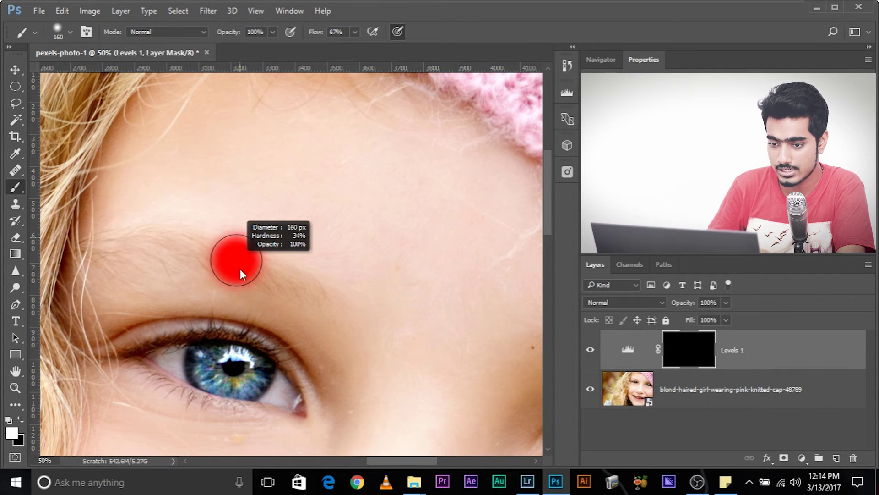
mouse_move(235, 297)
mouse_down()
mouse_move(212, 161)
mouse_move(265, 280)
mouse_up()
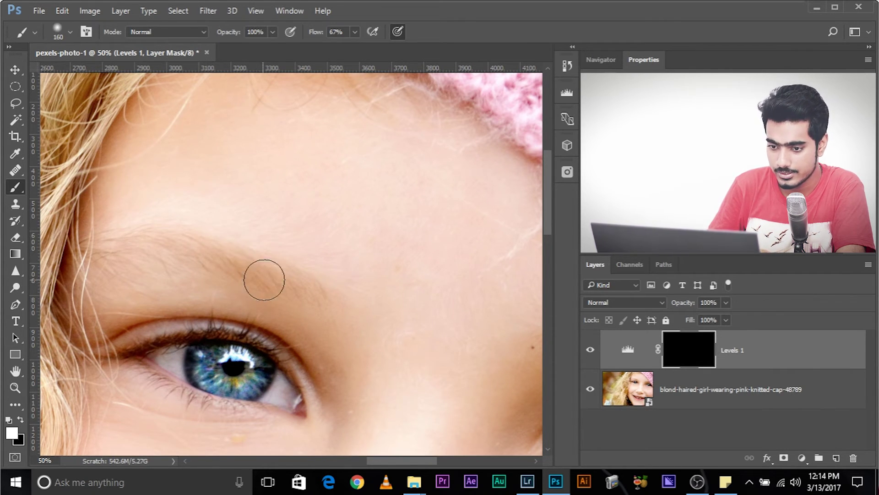
right_click(315, 287)
click(290, 281)
drag(291, 290, 202, 252)
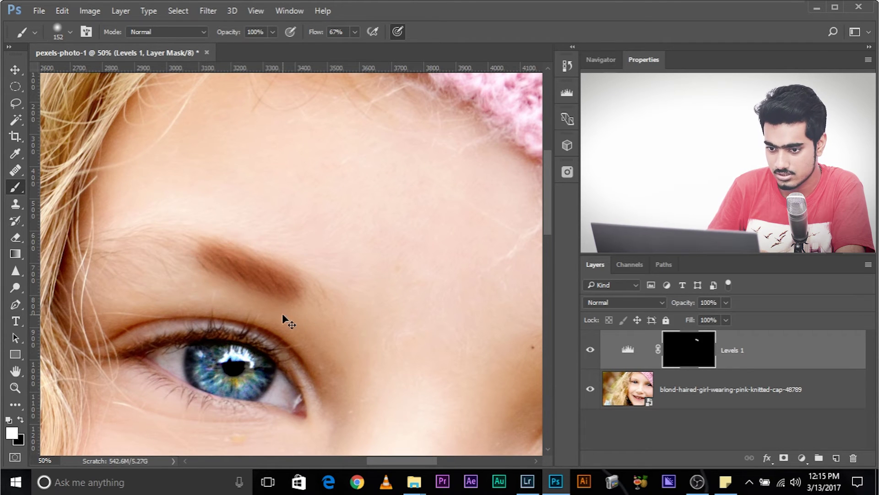
key(ctrl+z)
Lower the brush flow to 10% and gradually build up darkening along the first eyebrow.
drag(314, 47, 320, 47)
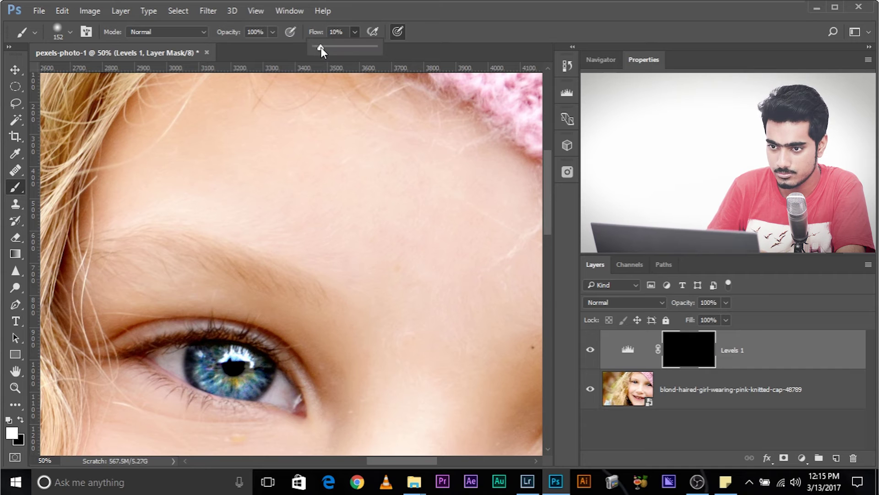
mouse_move(173, 247)
mouse_down()
mouse_move(216, 254)
mouse_move(275, 281)
mouse_move(193, 248)
mouse_move(112, 246)
mouse_move(122, 249)
mouse_move(79, 265)
mouse_up()
drag(304, 273, 142, 235)
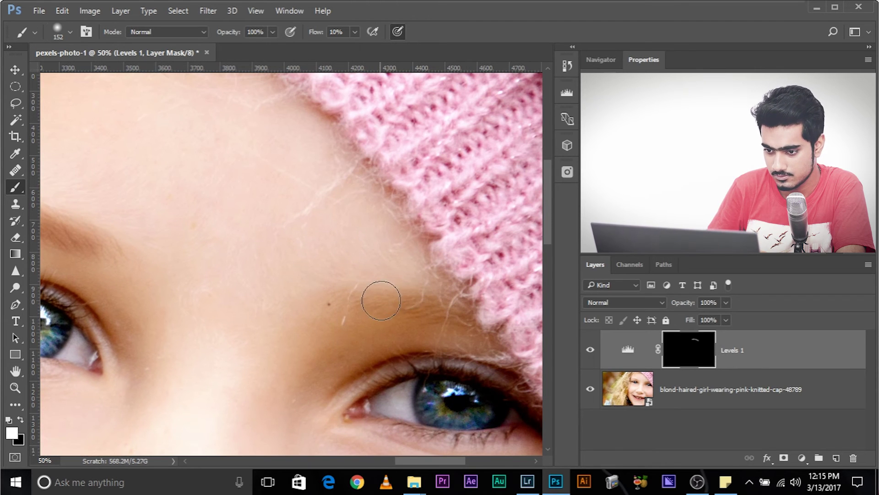
mouse_move(381, 301)
mouse_down()
mouse_move(440, 309)
mouse_move(392, 294)
mouse_move(348, 298)
mouse_up()
drag(235, 244, 412, 234)
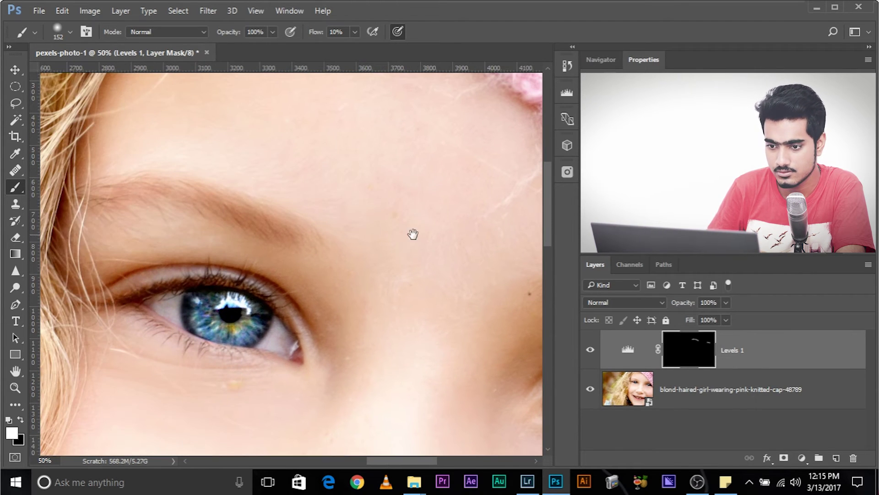
Paint the darkening along the other eyebrow and bring both brows into view.
mouse_move(256, 220)
mouse_down()
mouse_move(284, 232)
mouse_move(158, 194)
mouse_move(87, 196)
mouse_up()
drag(373, 236, 150, 204)
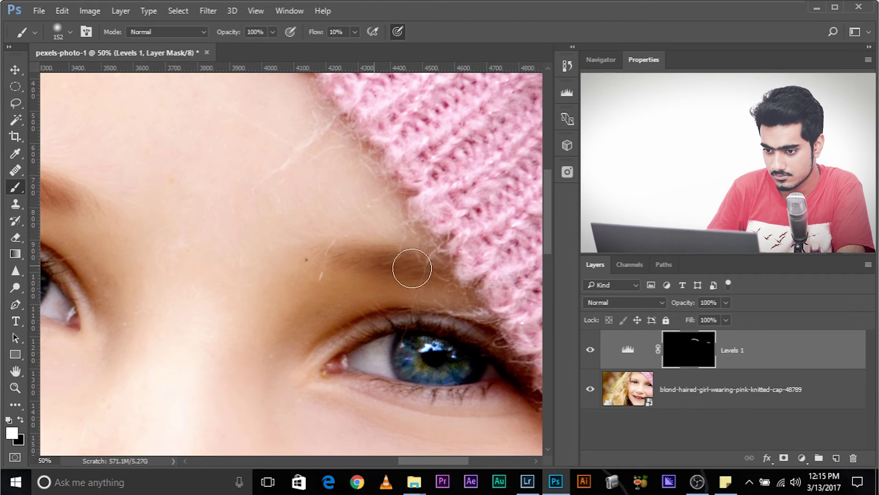
drag(412, 268, 553, 259)
drag(352, 215, 237, 256)
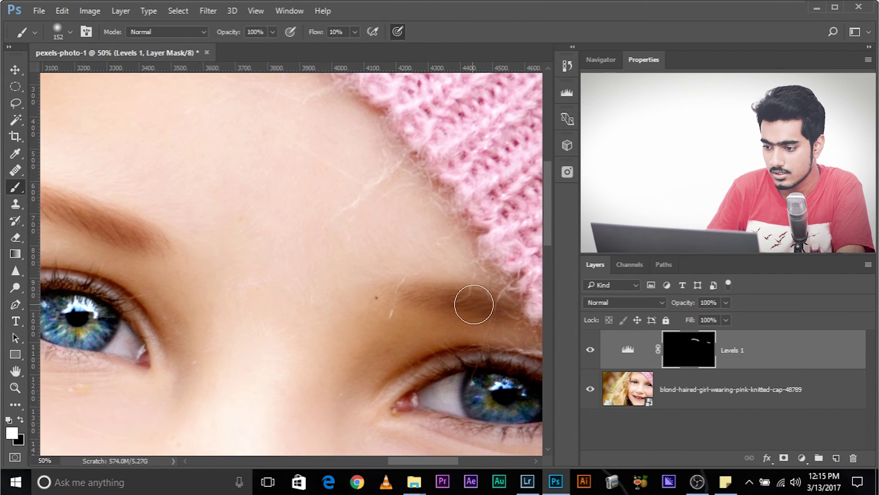
click(639, 303)
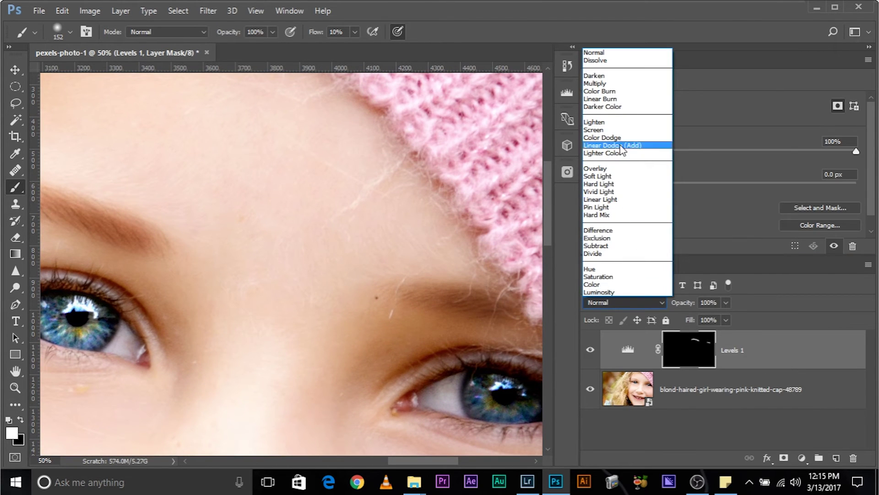
Set Levels 1 to Luminosity, then zoom out to view both eyebrows and the cap.
click(616, 294)
drag(210, 307, 416, 306)
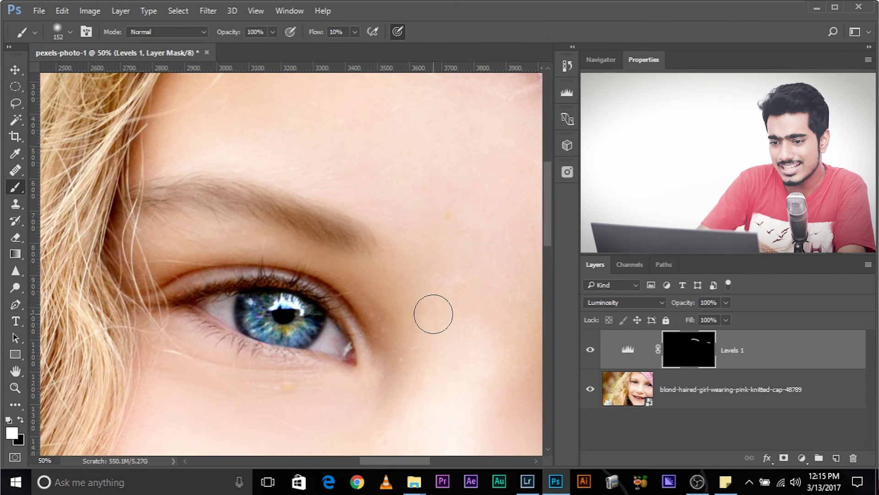
key(ctrl+minus)
key(ctrl+minus)
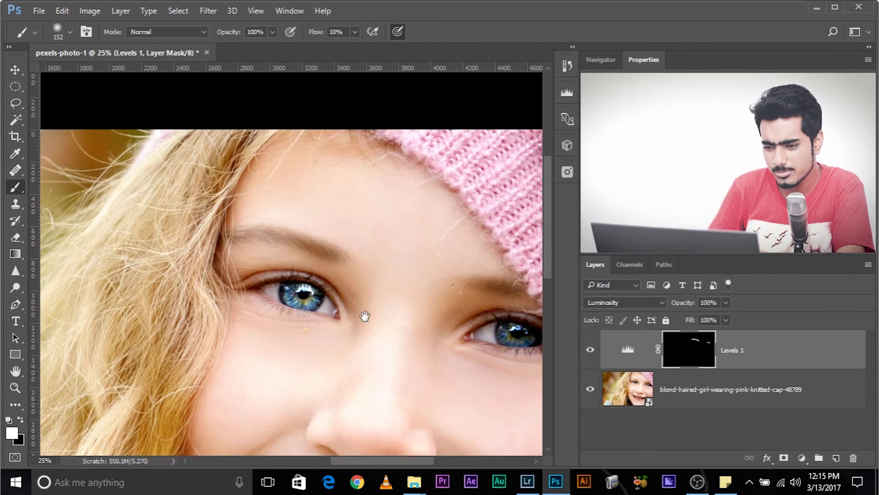
drag(365, 316, 334, 274)
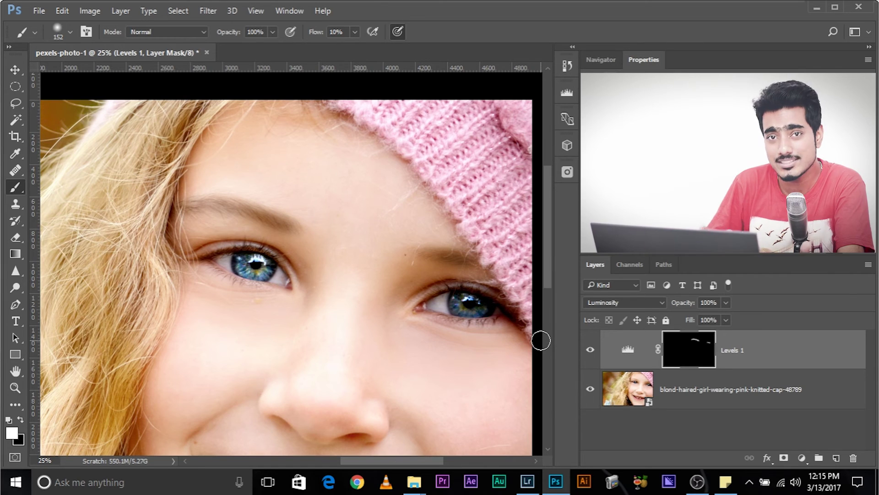
click(614, 302)
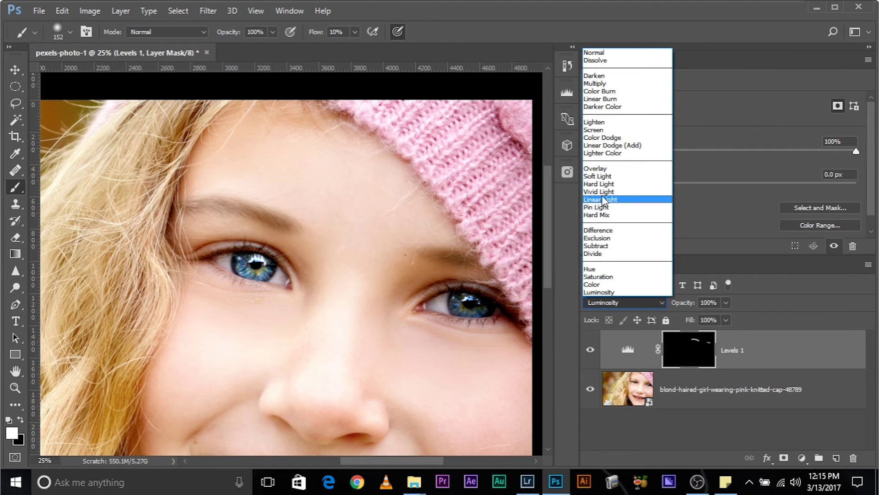
Switch Levels 1 to Multiply blending and toggle its visibility to compare before and after.
click(600, 84)
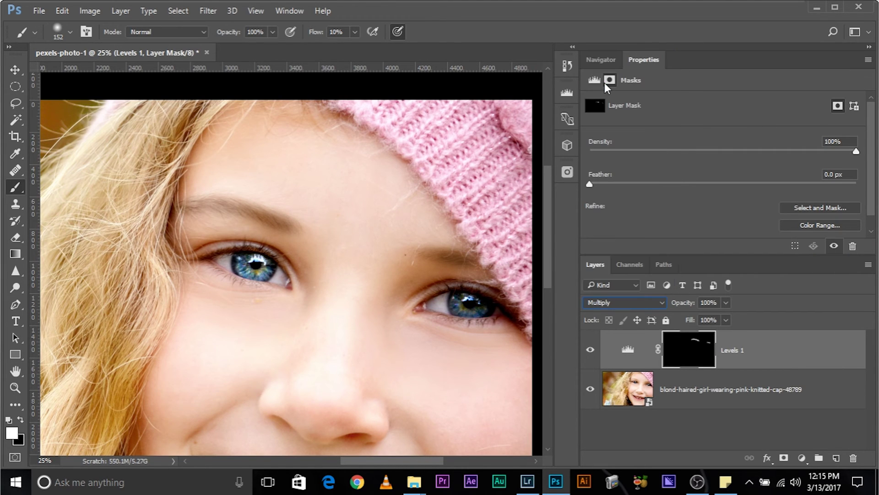
click(629, 350)
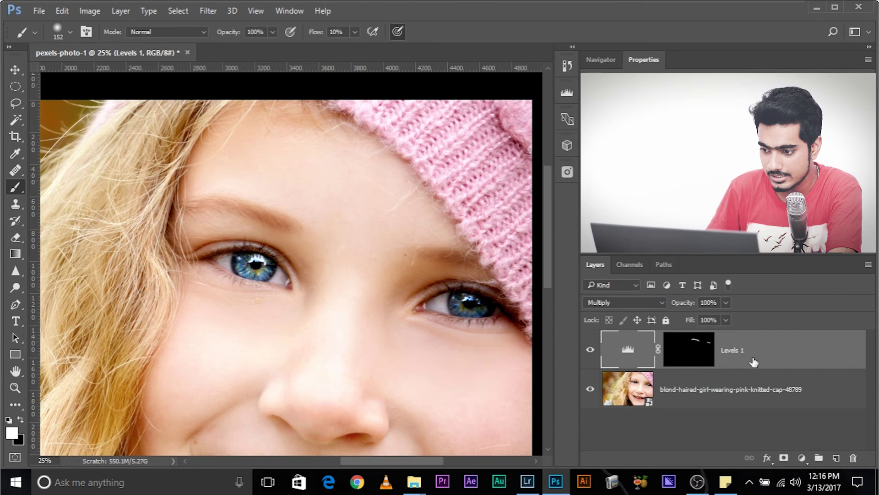
click(590, 349)
click(590, 350)
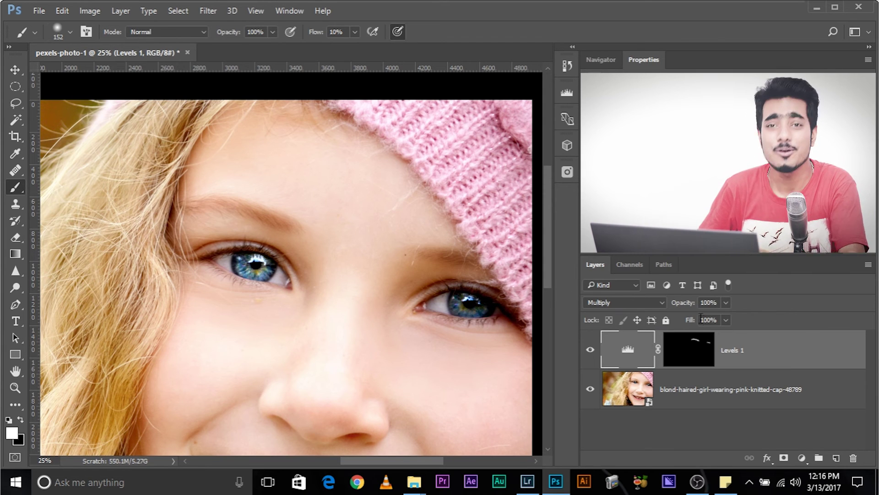
Lower Levels 1 opacity to 71%, compare with the original, and zoom out to 12.5%.
click(726, 302)
mouse_move(728, 316)
mouse_down()
mouse_move(691, 314)
mouse_move(713, 318)
mouse_up()
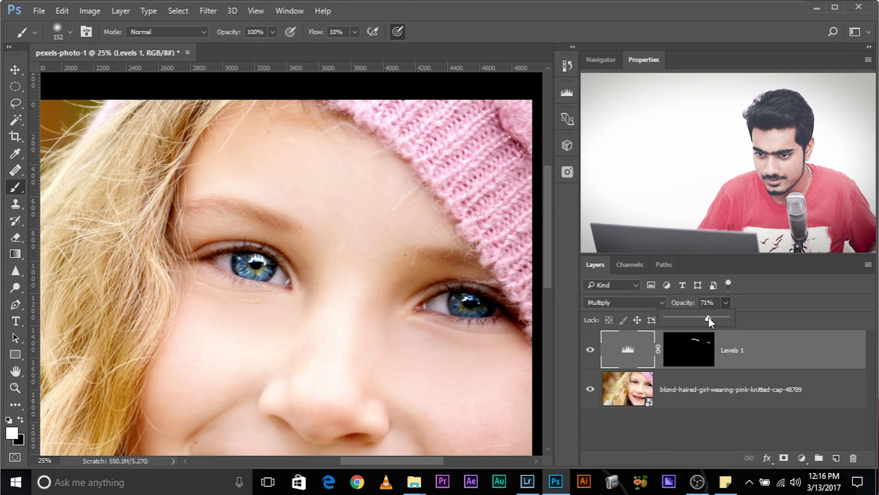
click(591, 350)
click(591, 350)
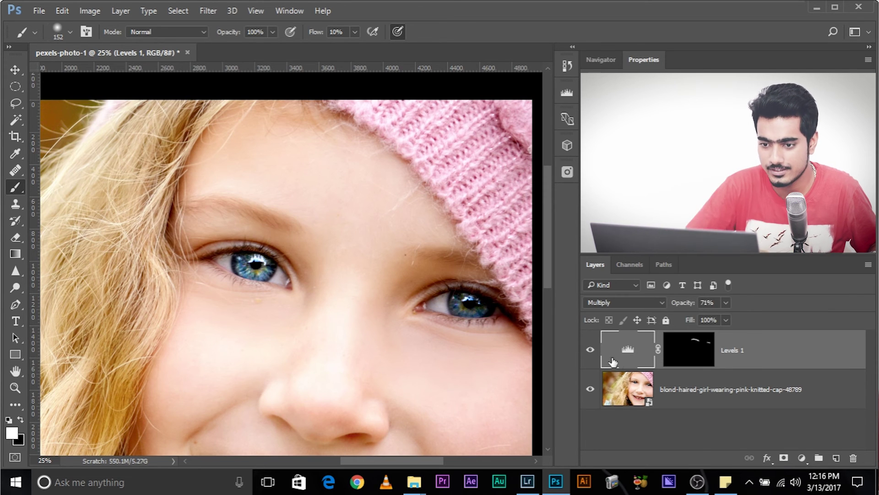
key(ctrl+minus)
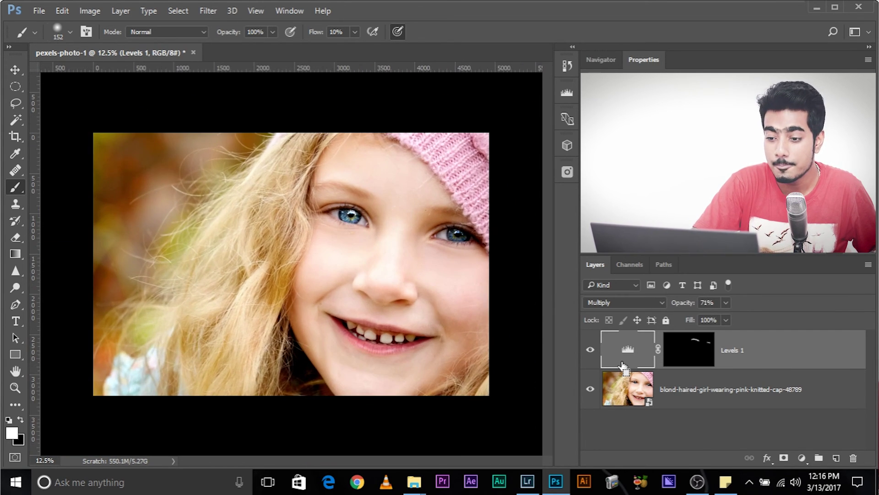